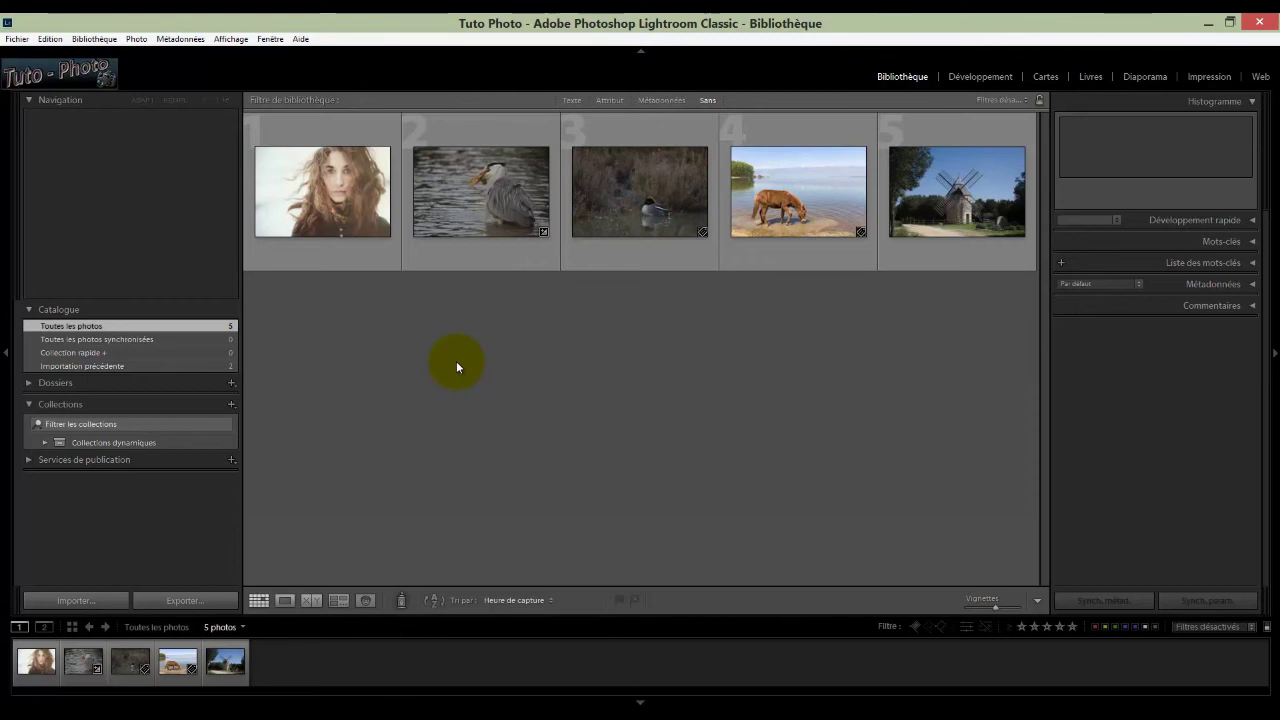
In the external editing preferences, select Analog Efex Pro 2 as the additional external editor preset.
left_click(50, 39)
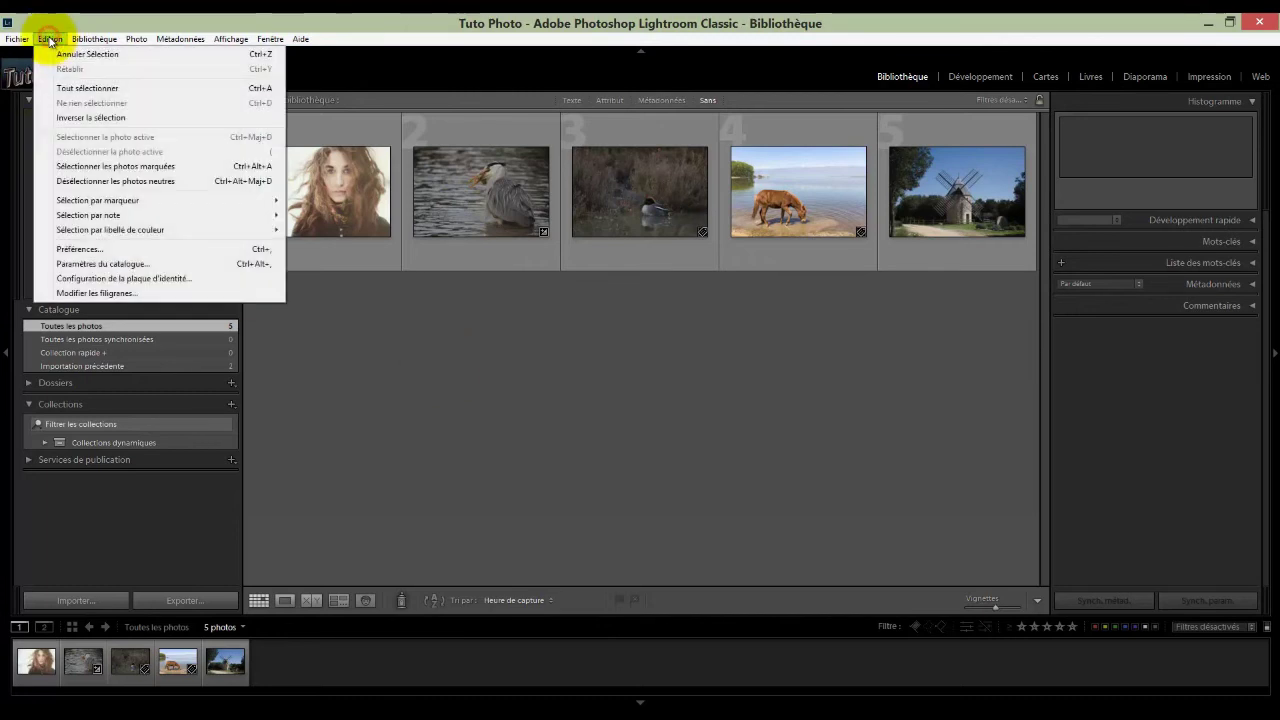
left_click(70, 250)
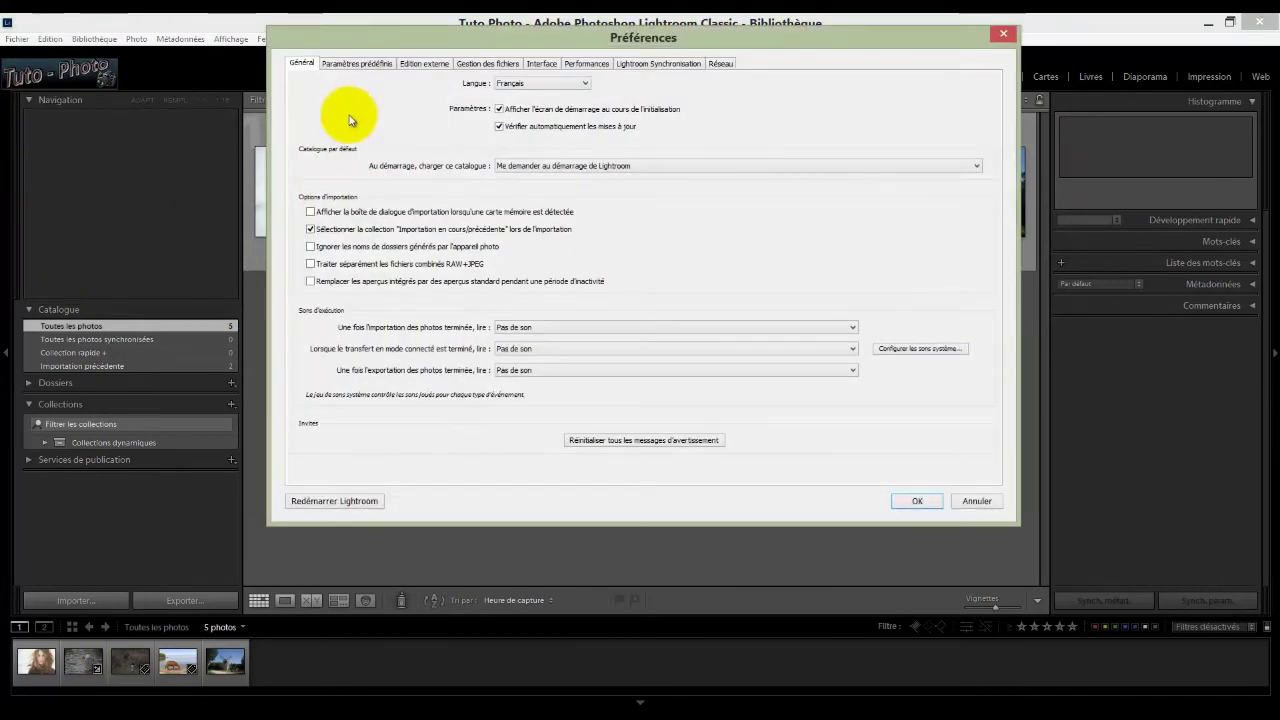
left_click(418, 64)
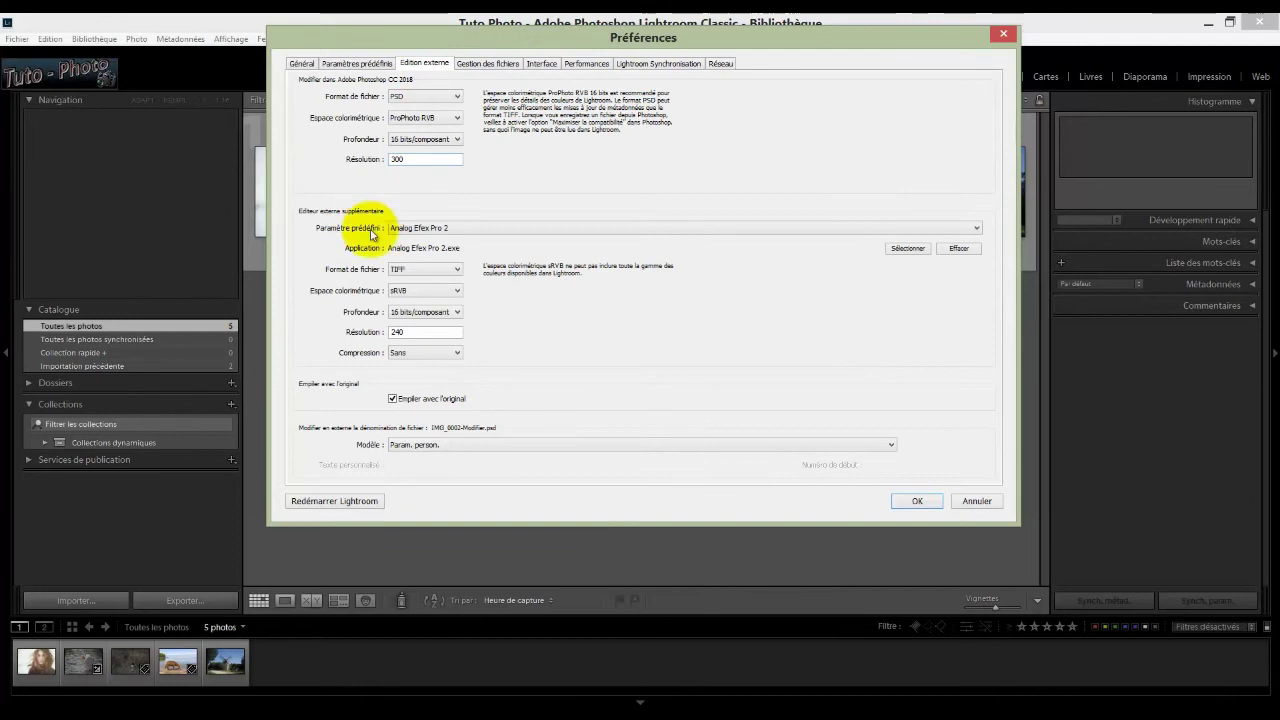
left_click(978, 232)
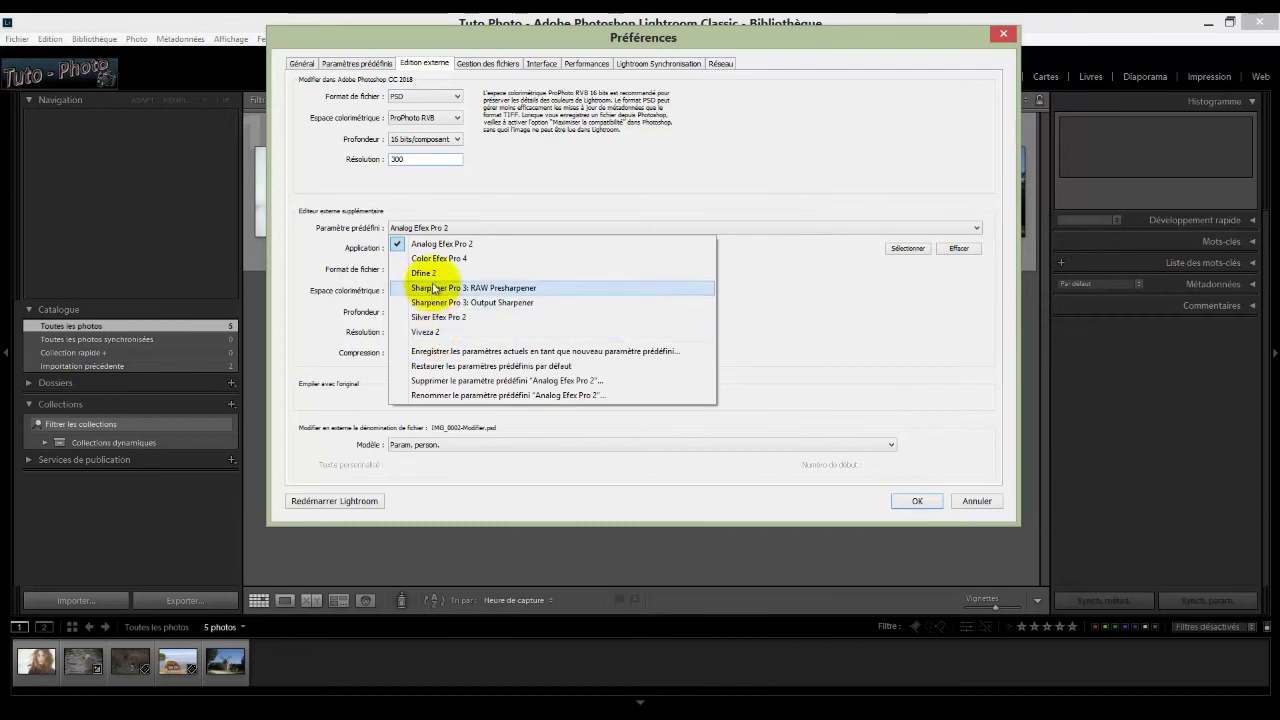
left_click(428, 244)
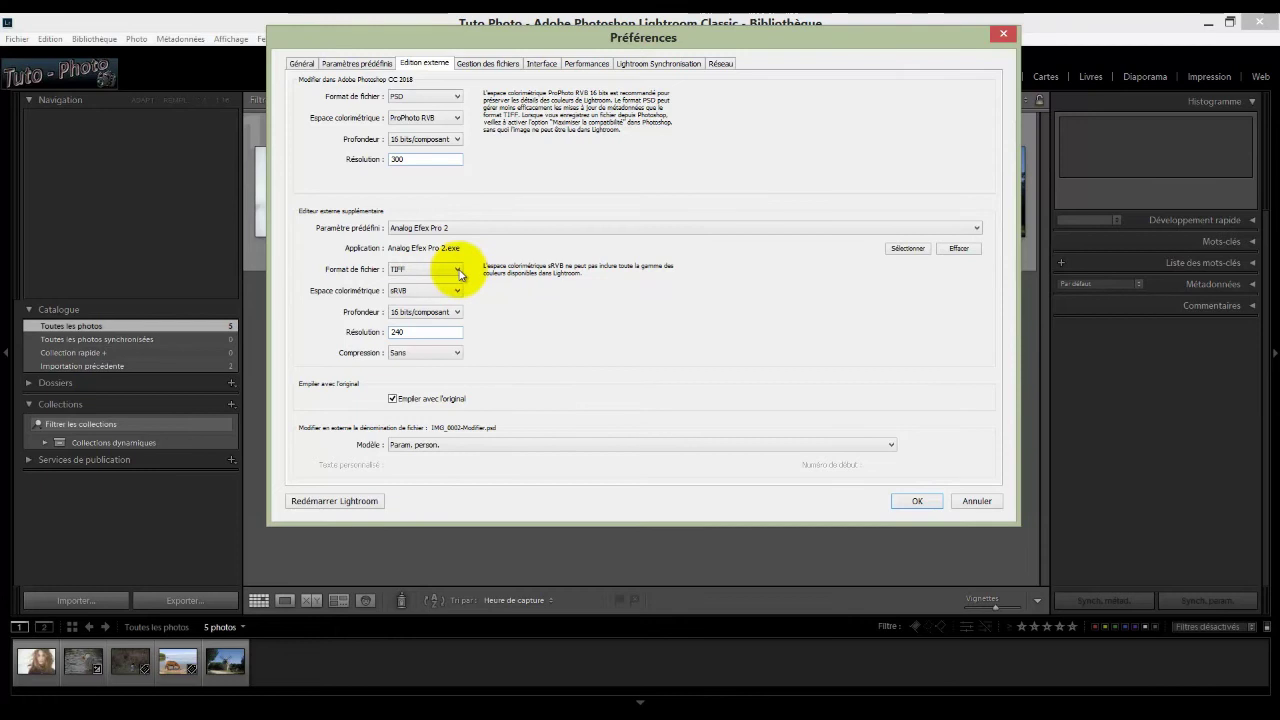
Choose TIFF as the external editor's file format, set its resolution to 300 and restart Lightroom.
left_click(459, 270)
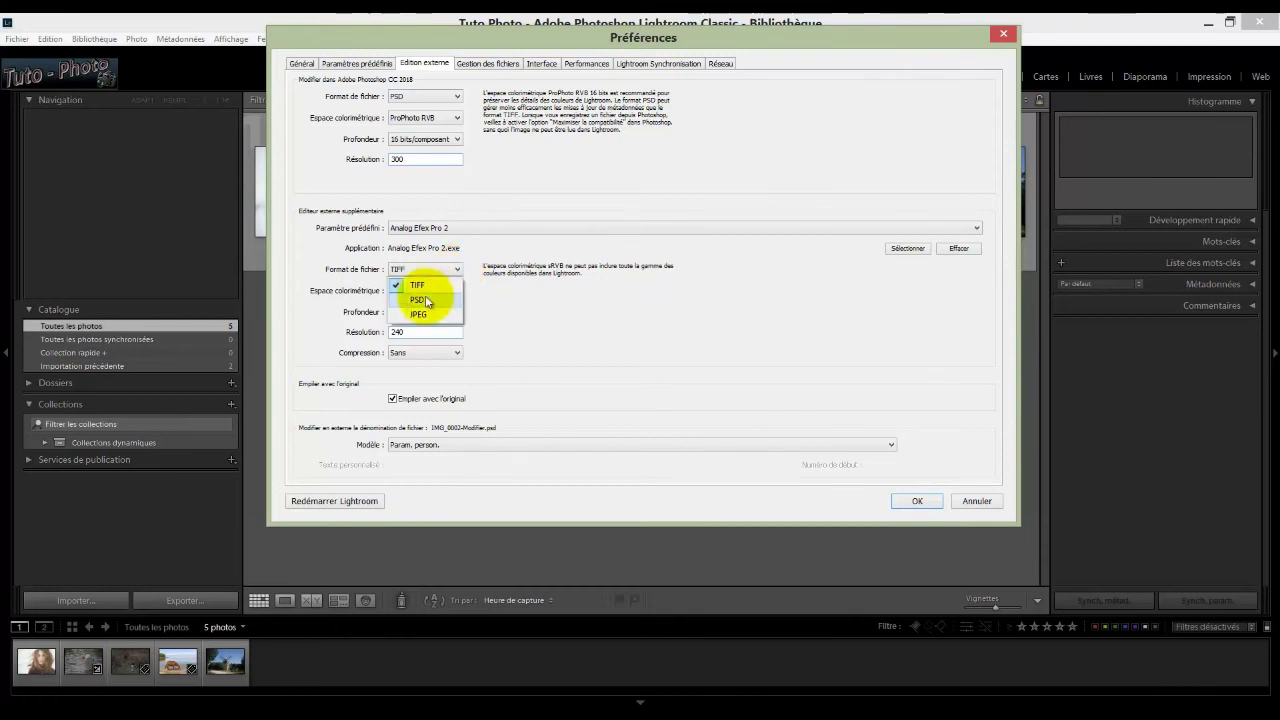
left_click(418, 286)
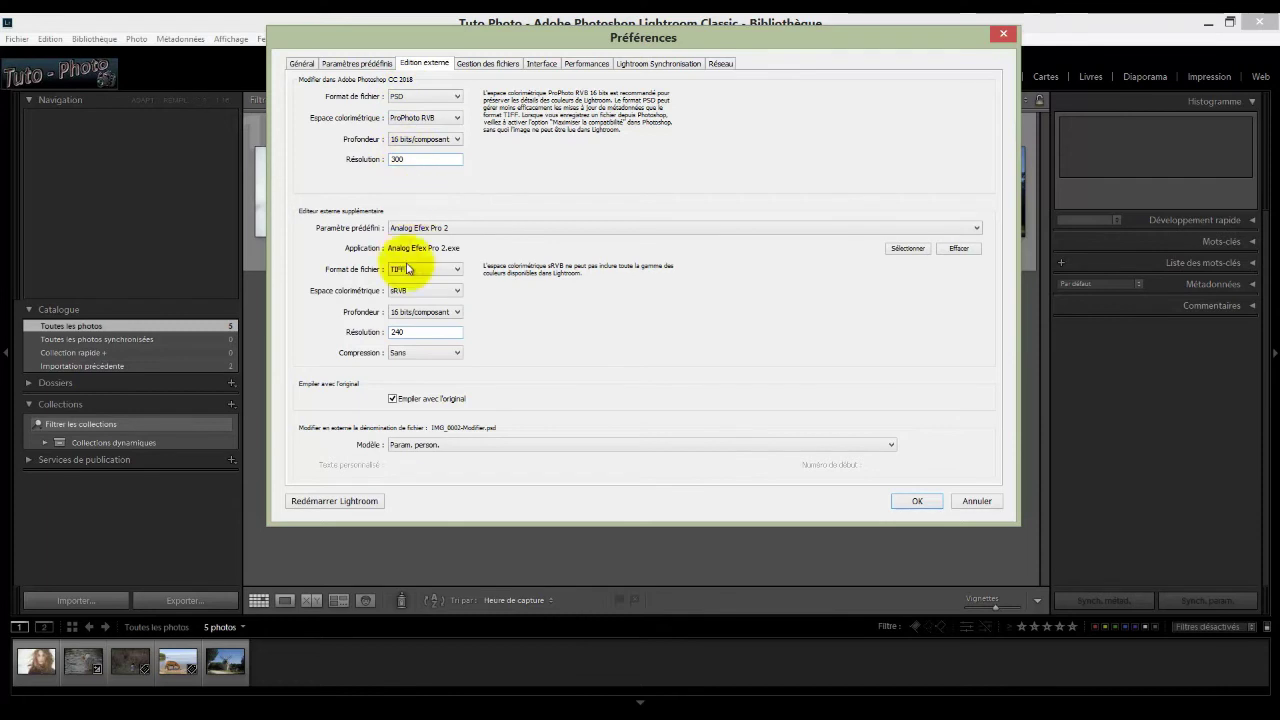
double_click(398, 331)
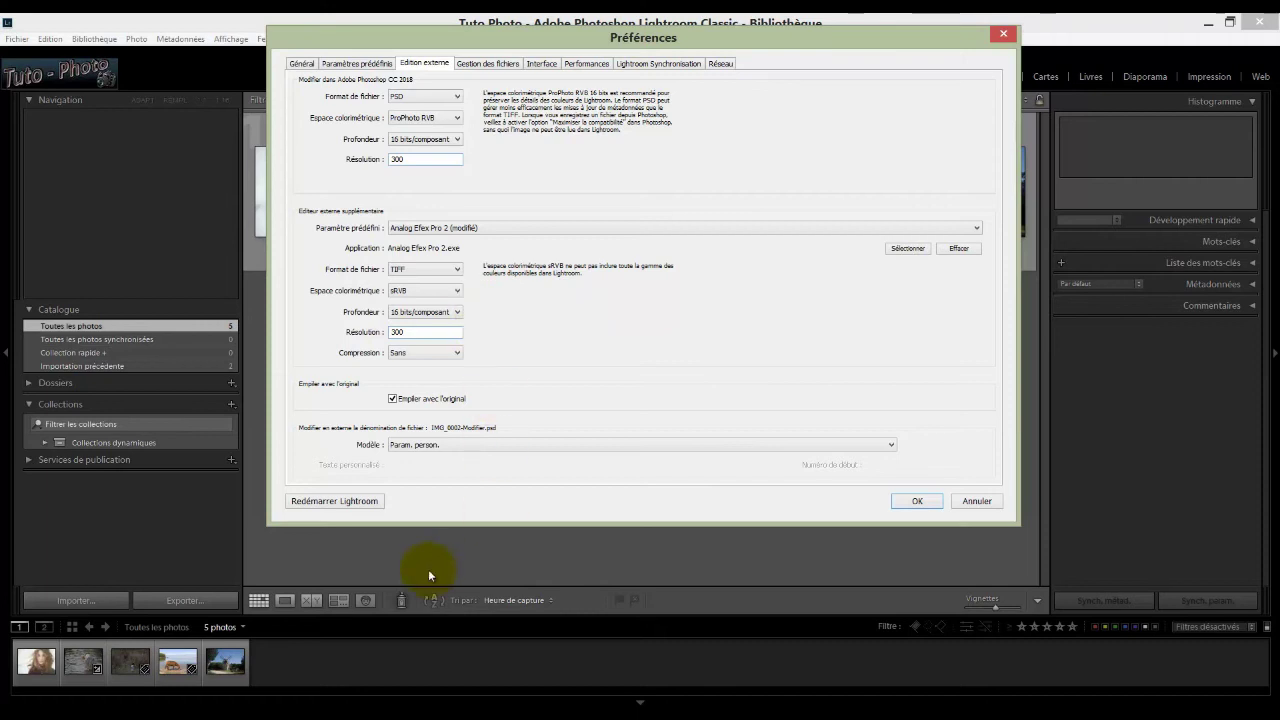
left_click(339, 501)
left_click(800, 520)
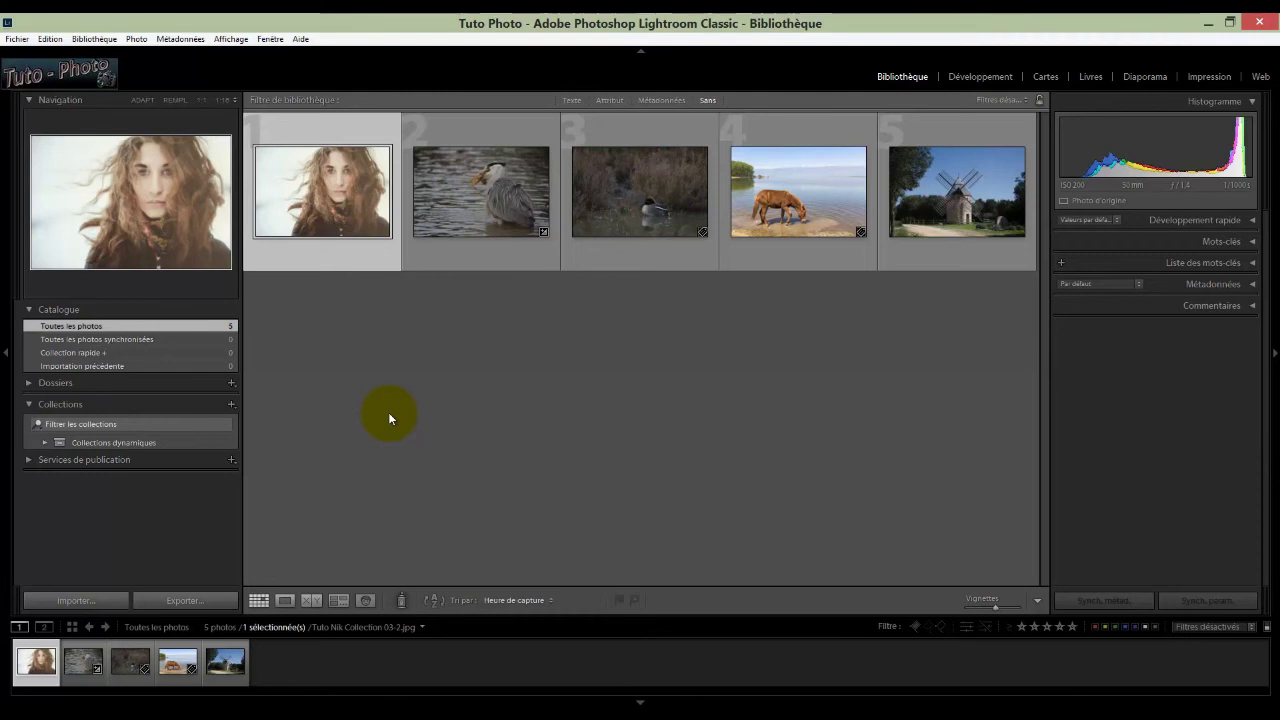
Examine the copy and original editing options that Analog Efex Pro 2 offers for the JPEG portrait, without editing it.
left_click(982, 77)
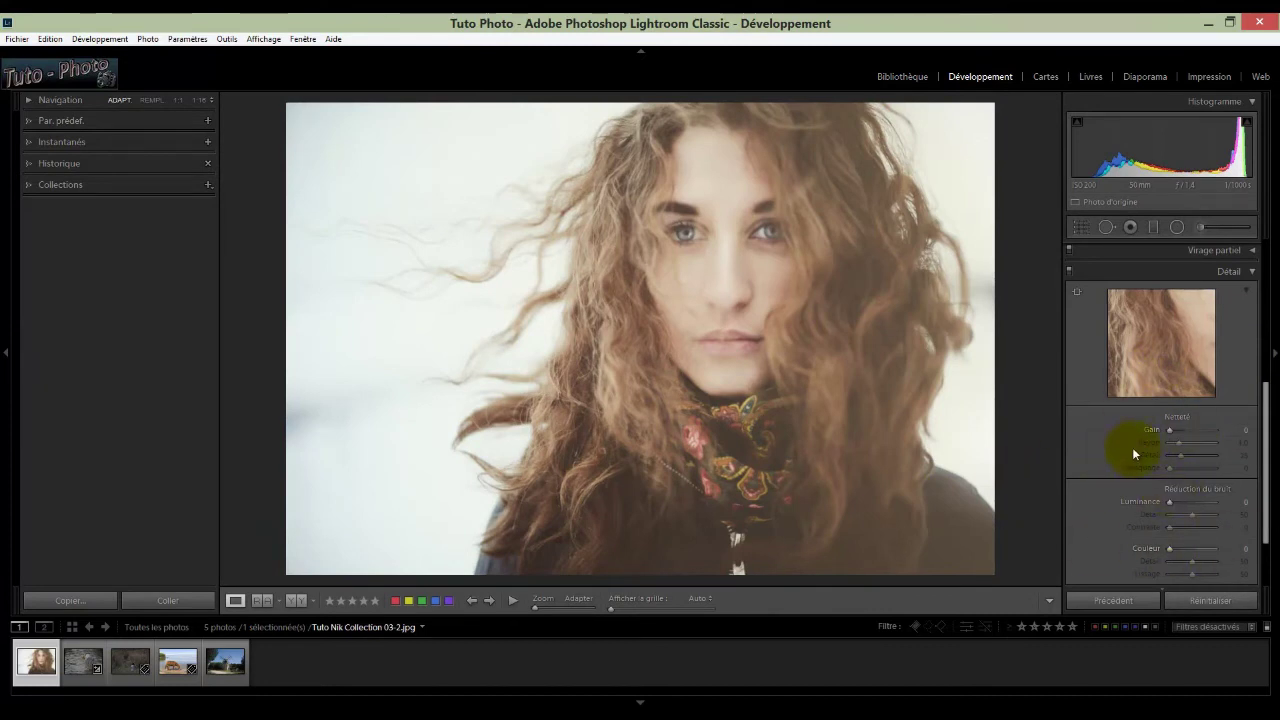
left_click(147, 40)
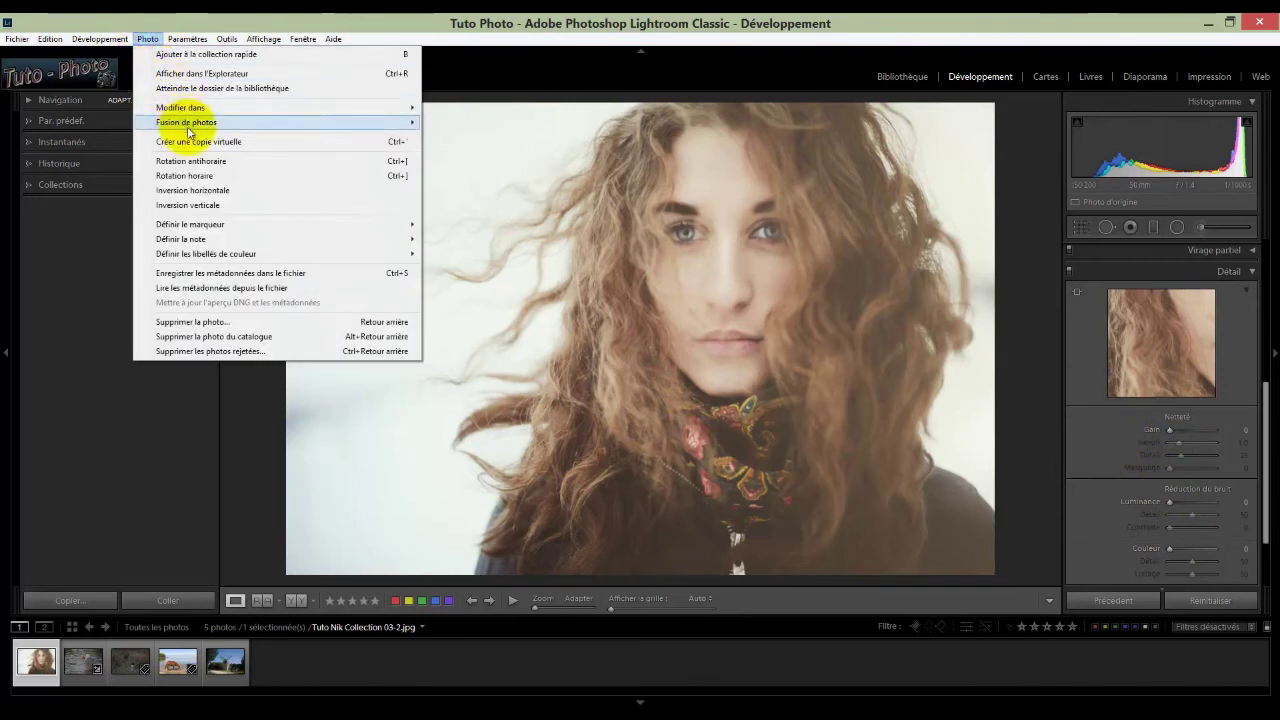
mouse_move(186, 108)
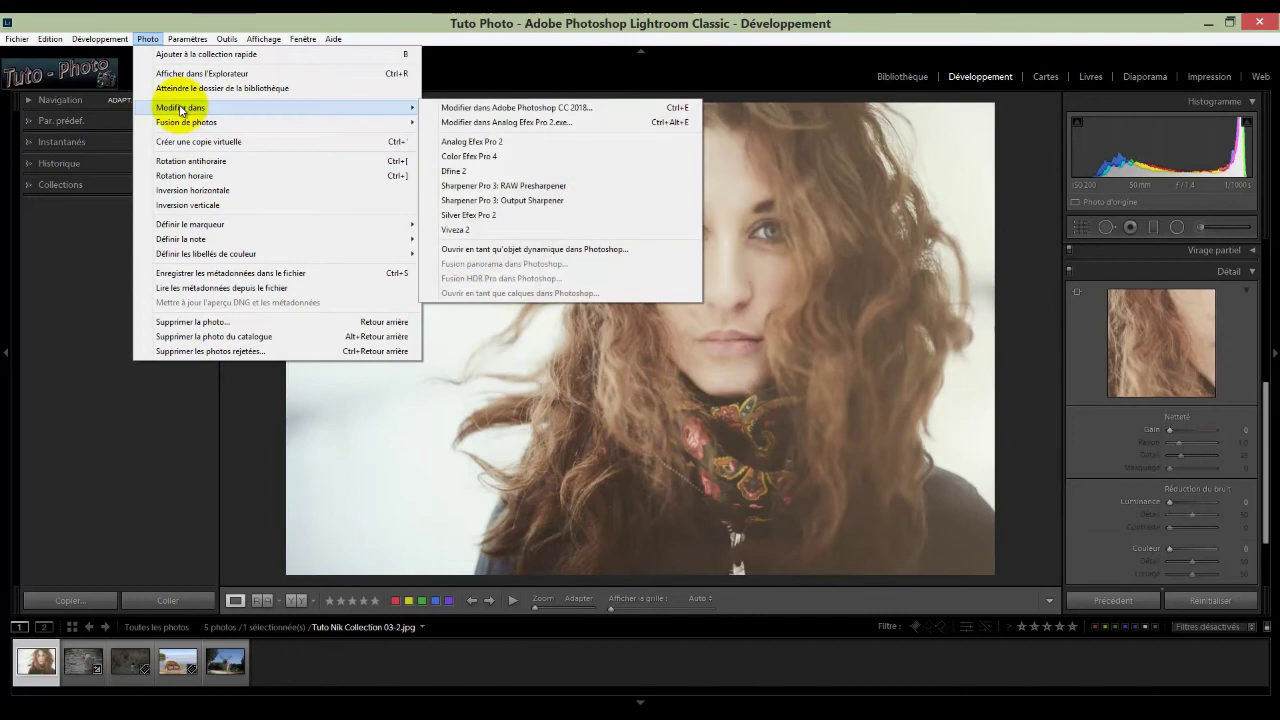
left_click(460, 142)
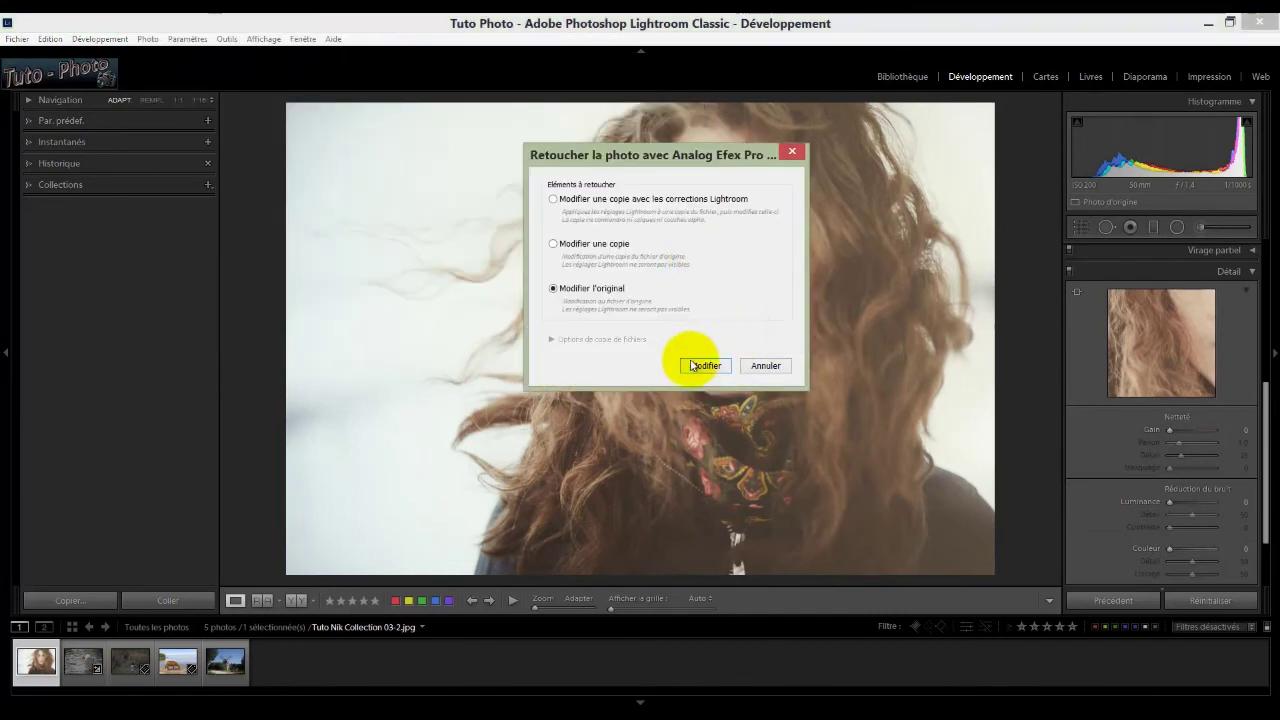
left_click(553, 244)
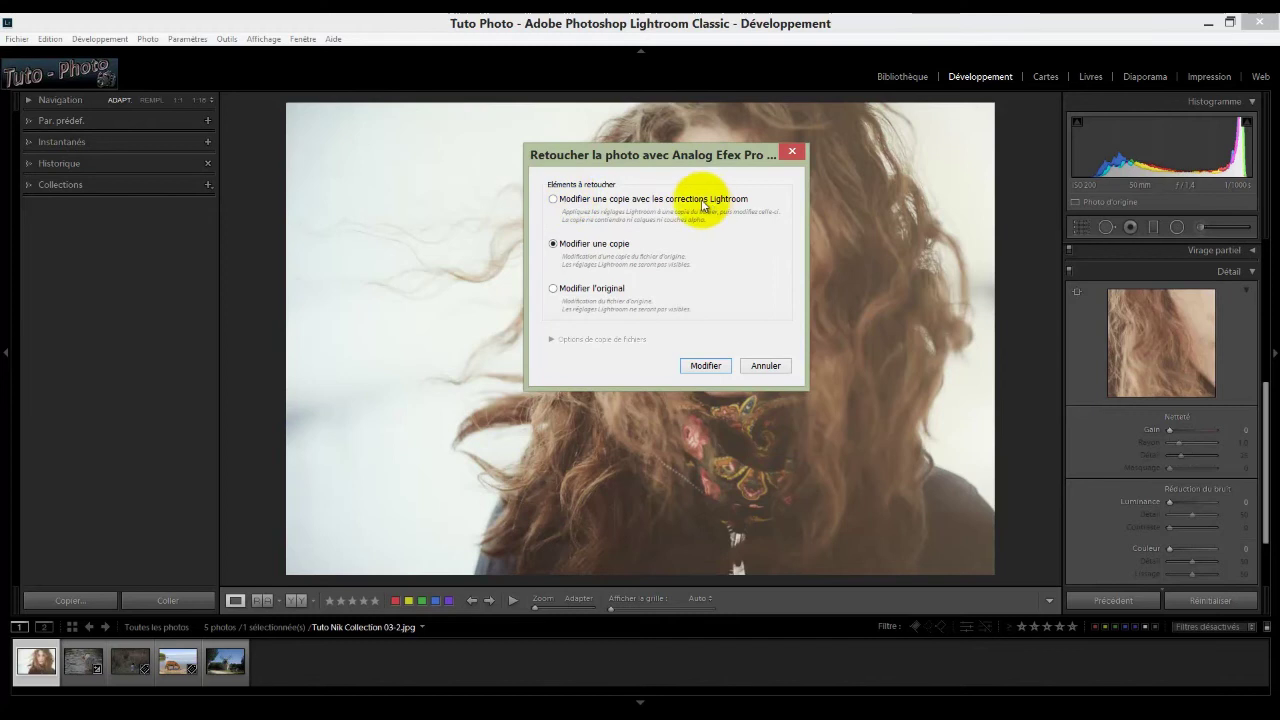
left_click(552, 199)
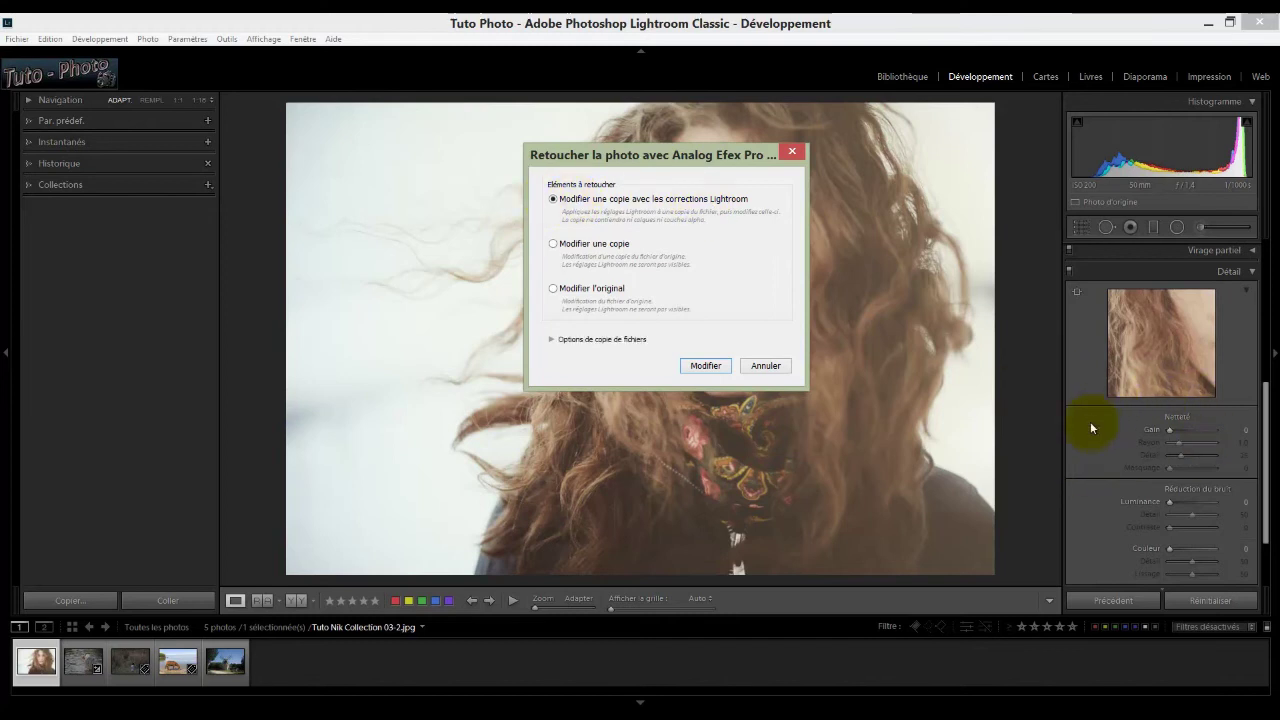
left_click(766, 365)
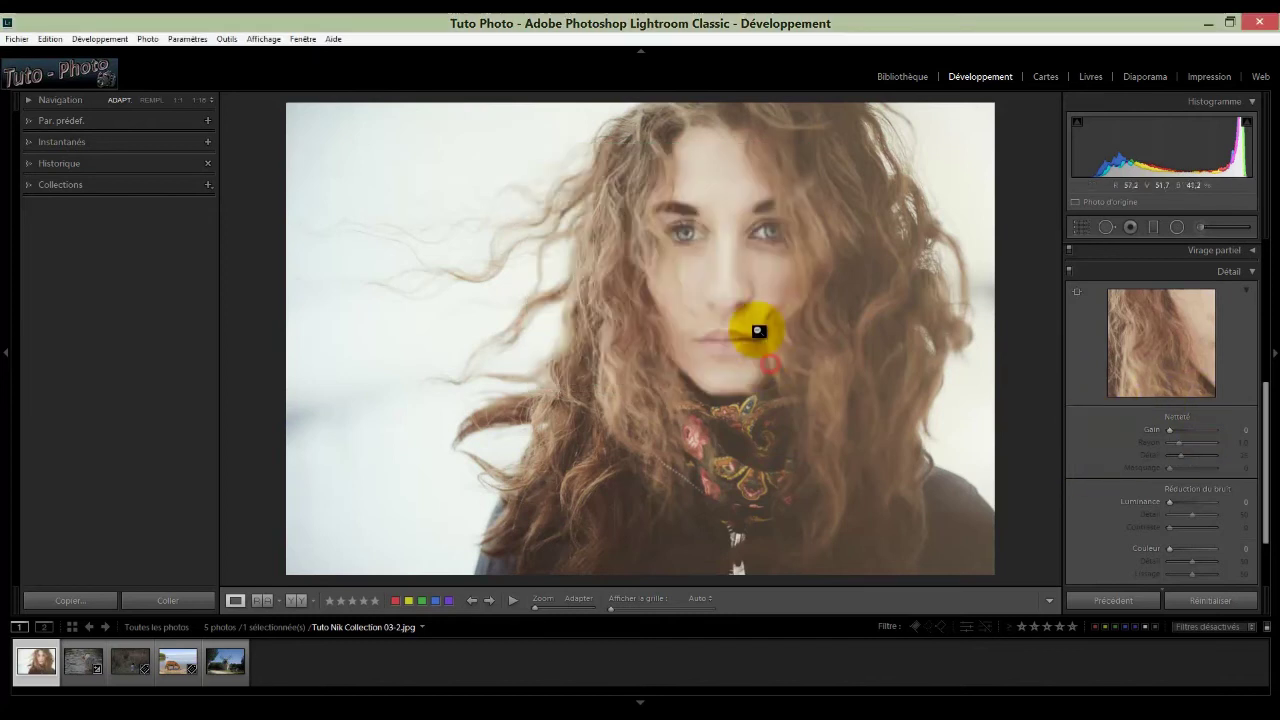
Return to the library, select the windmill DNG photo and open it for developing.
left_click(900, 77)
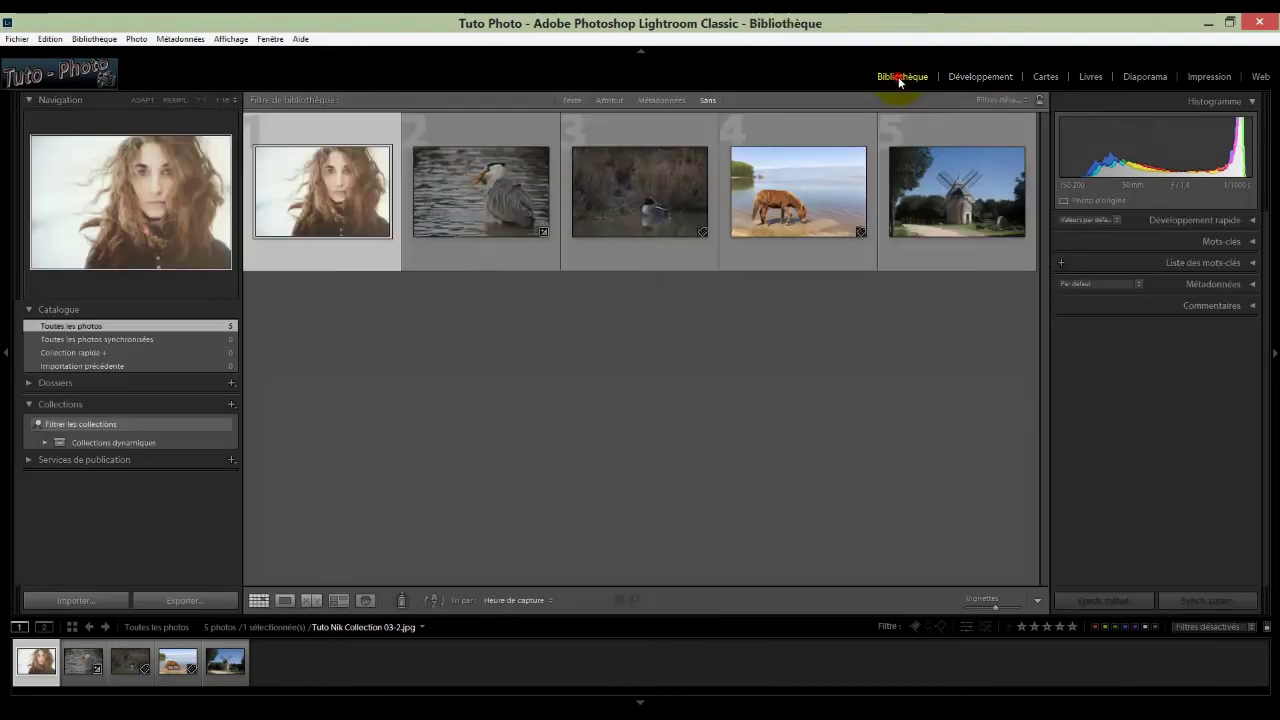
left_click(338, 201)
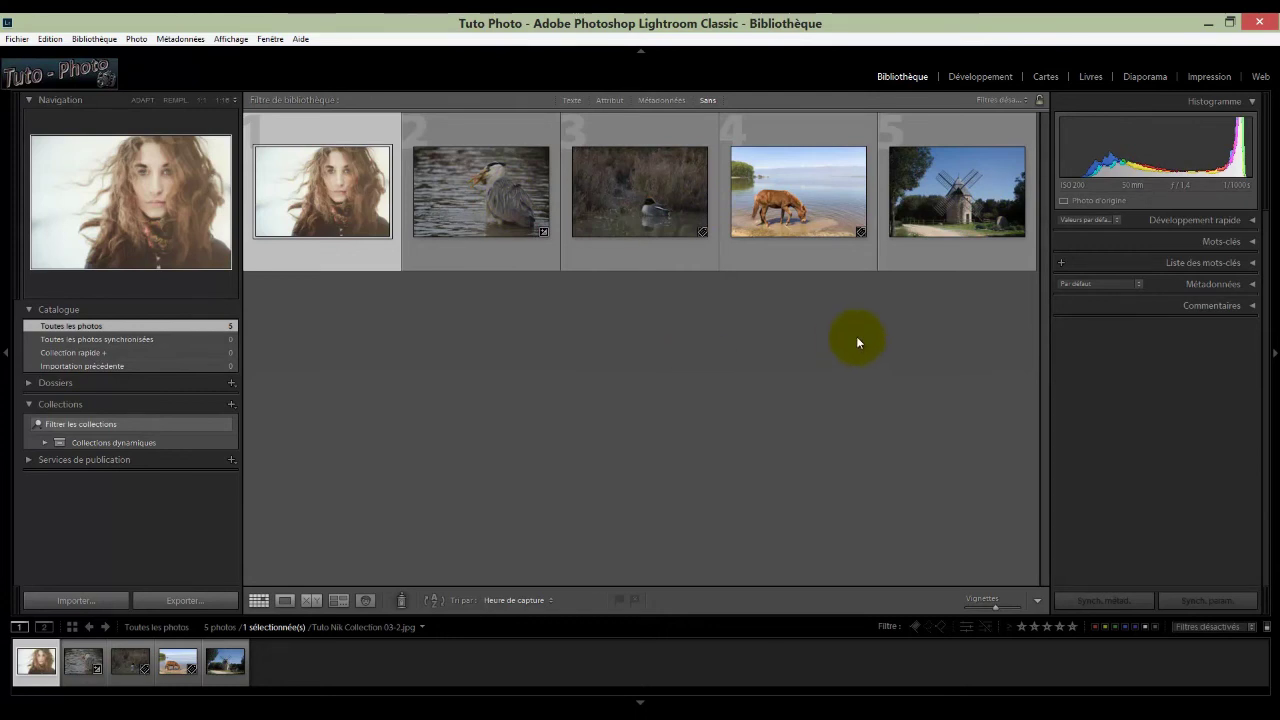
left_click(956, 201)
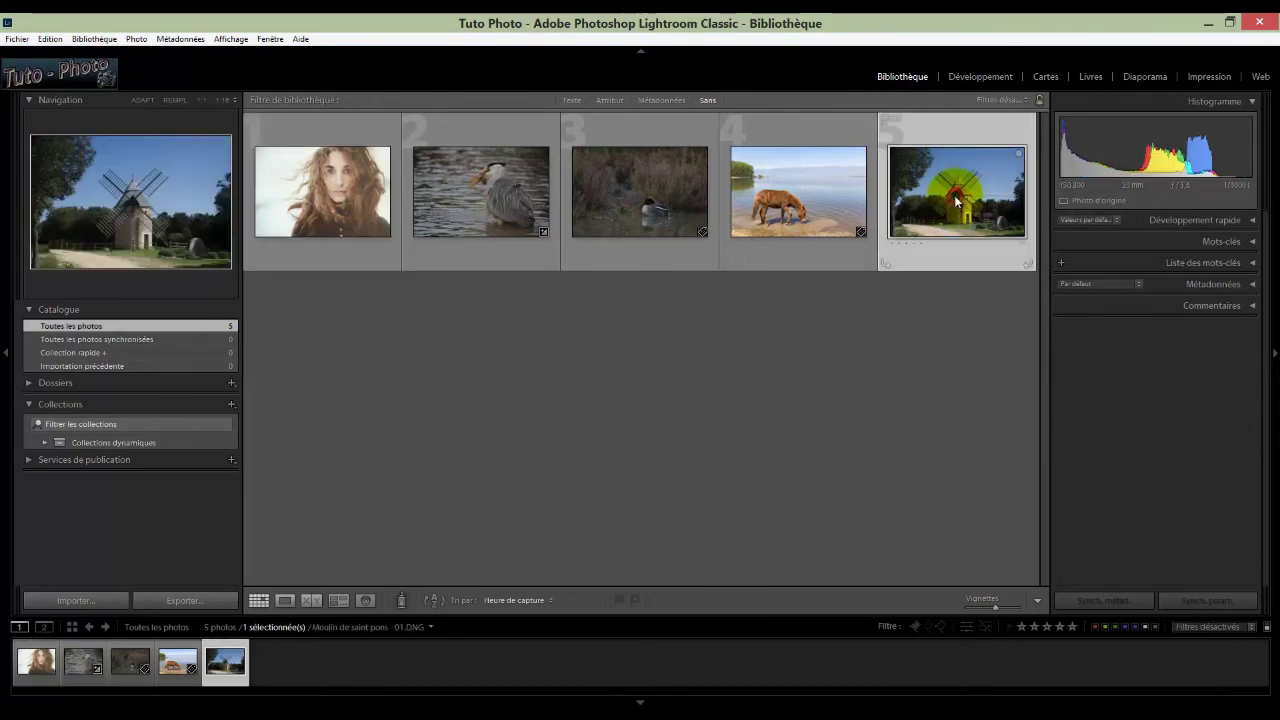
left_click(908, 77)
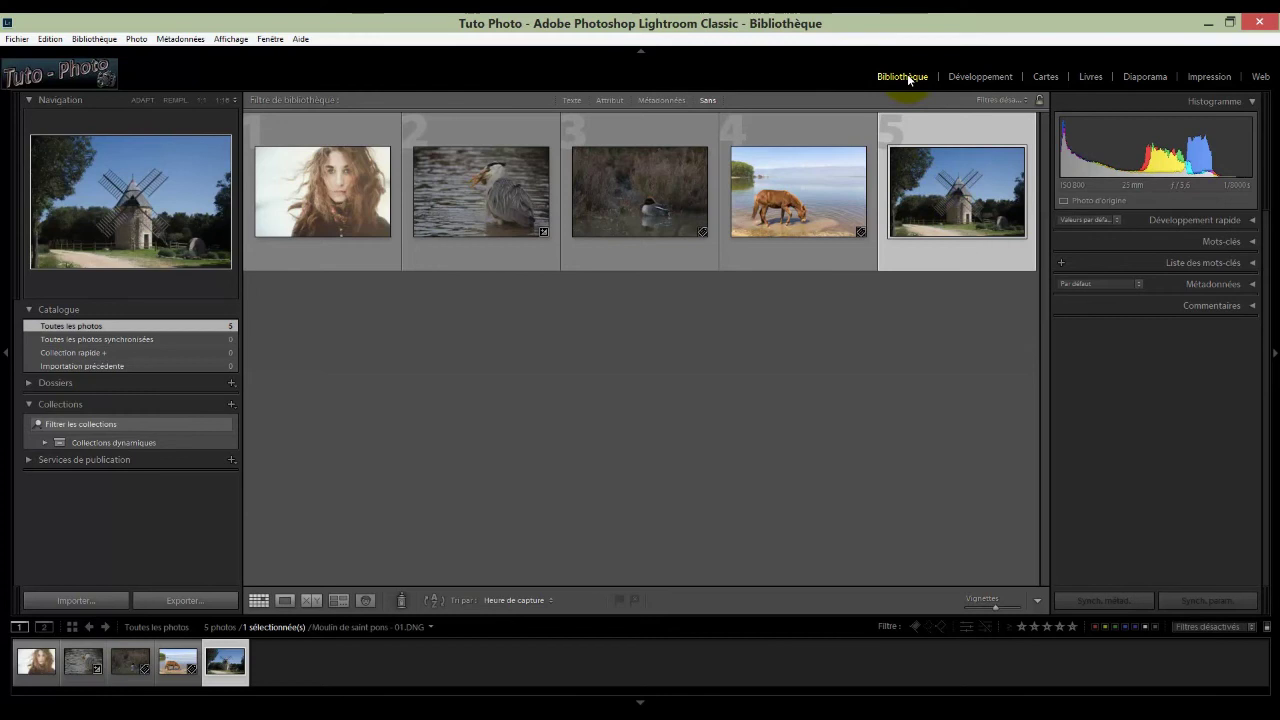
left_click(974, 77)
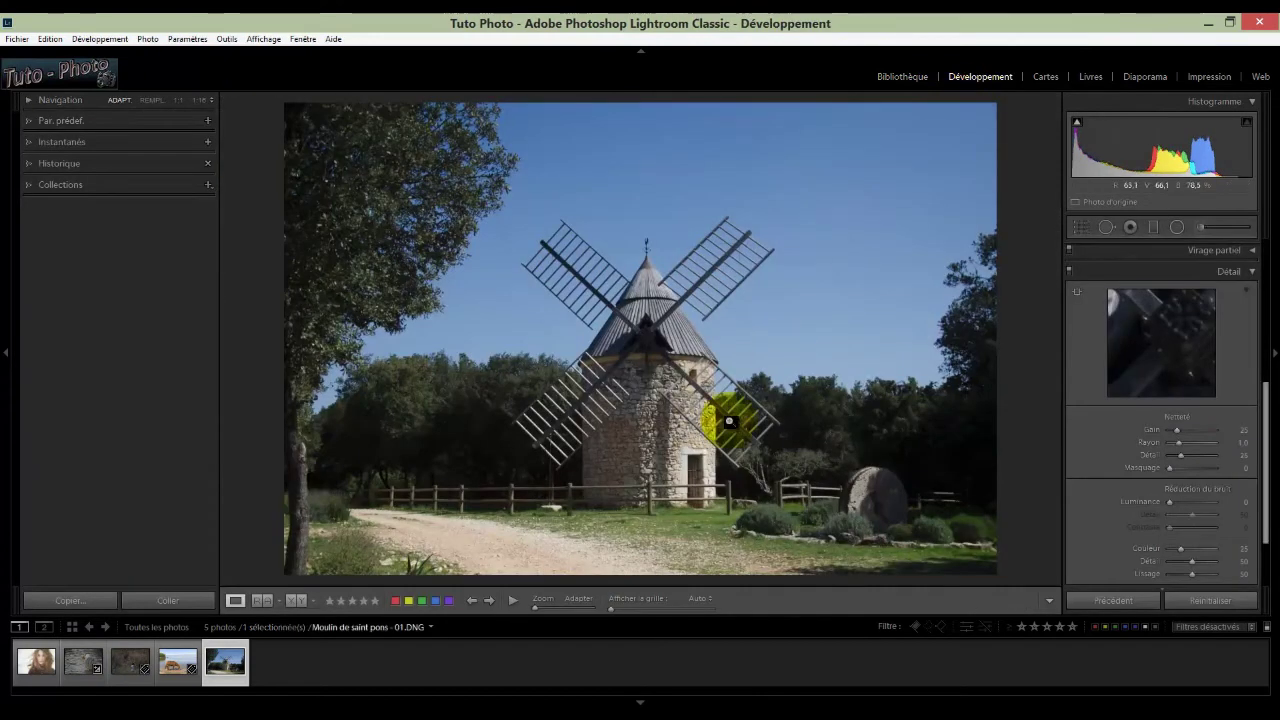
Check which editing options are available for sending the windmill DNG to Analog Efex Pro 2, then dismiss them.
left_click(152, 40)
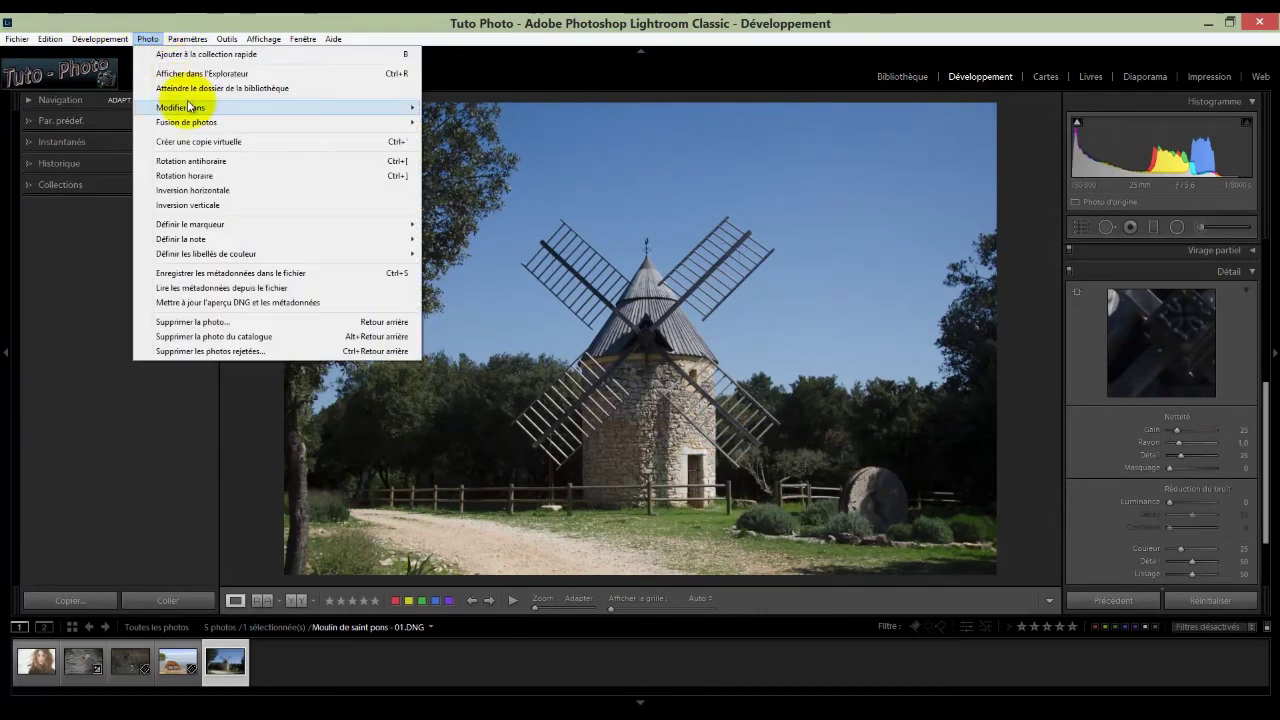
mouse_move(189, 110)
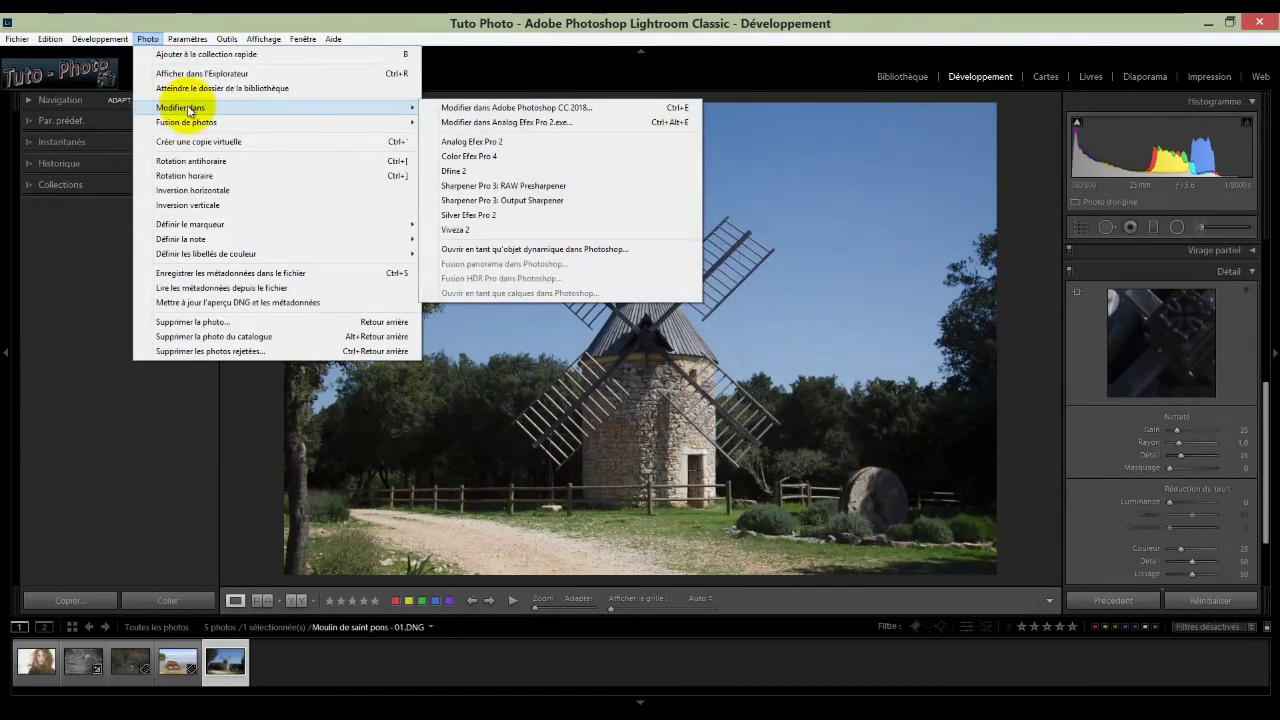
left_click(470, 141)
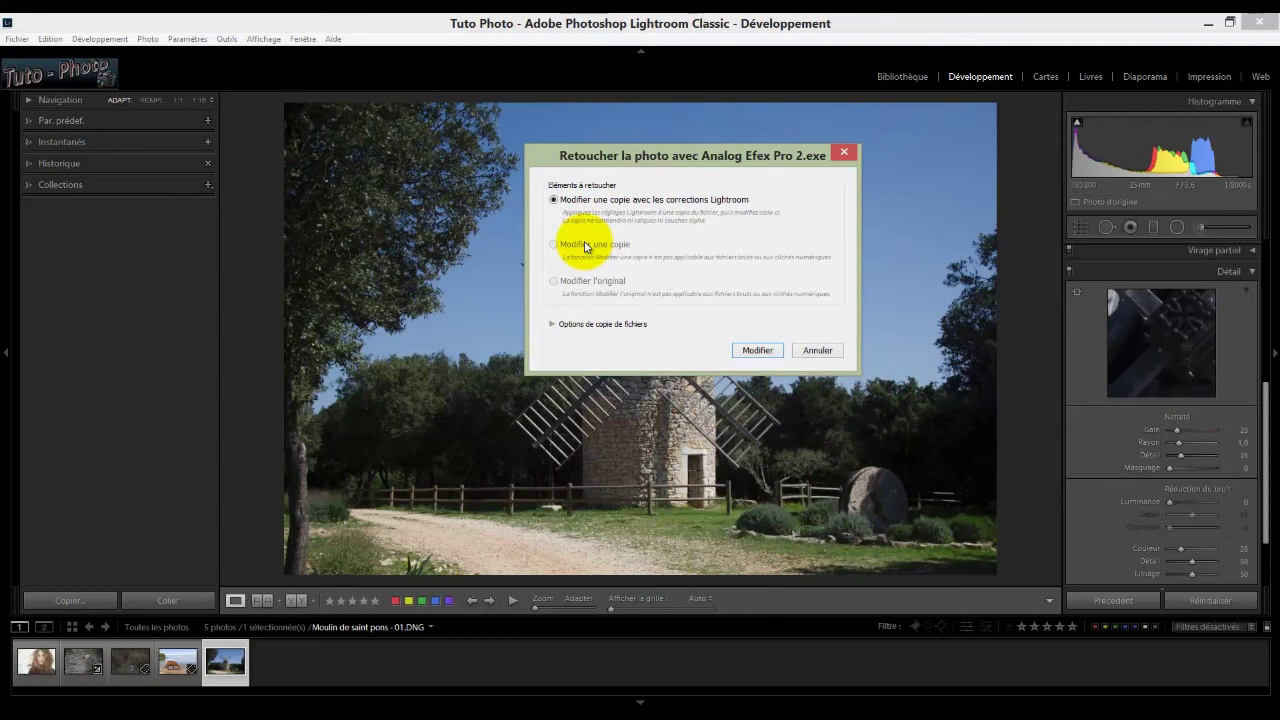
left_click(822, 350)
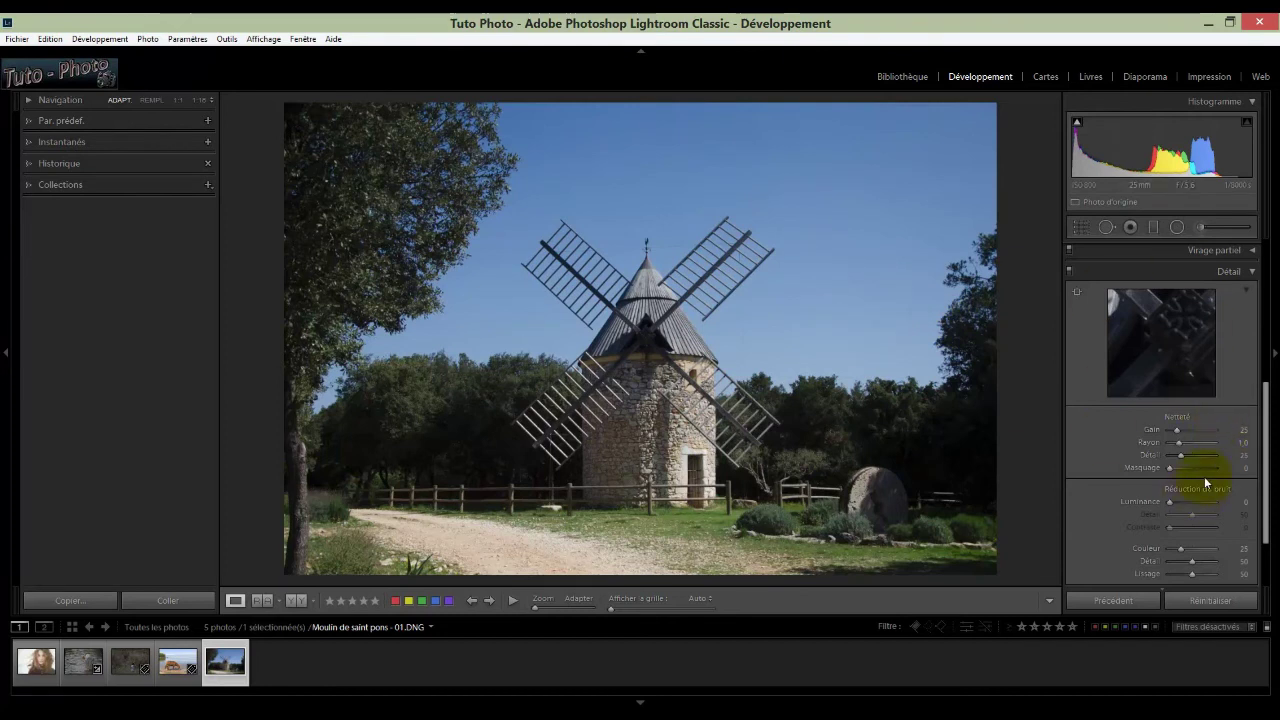
Set the windmill photo's sharpening amount to 95 and radius to 1.8, and its colour noise reduction to 18.
left_click(1177, 431)
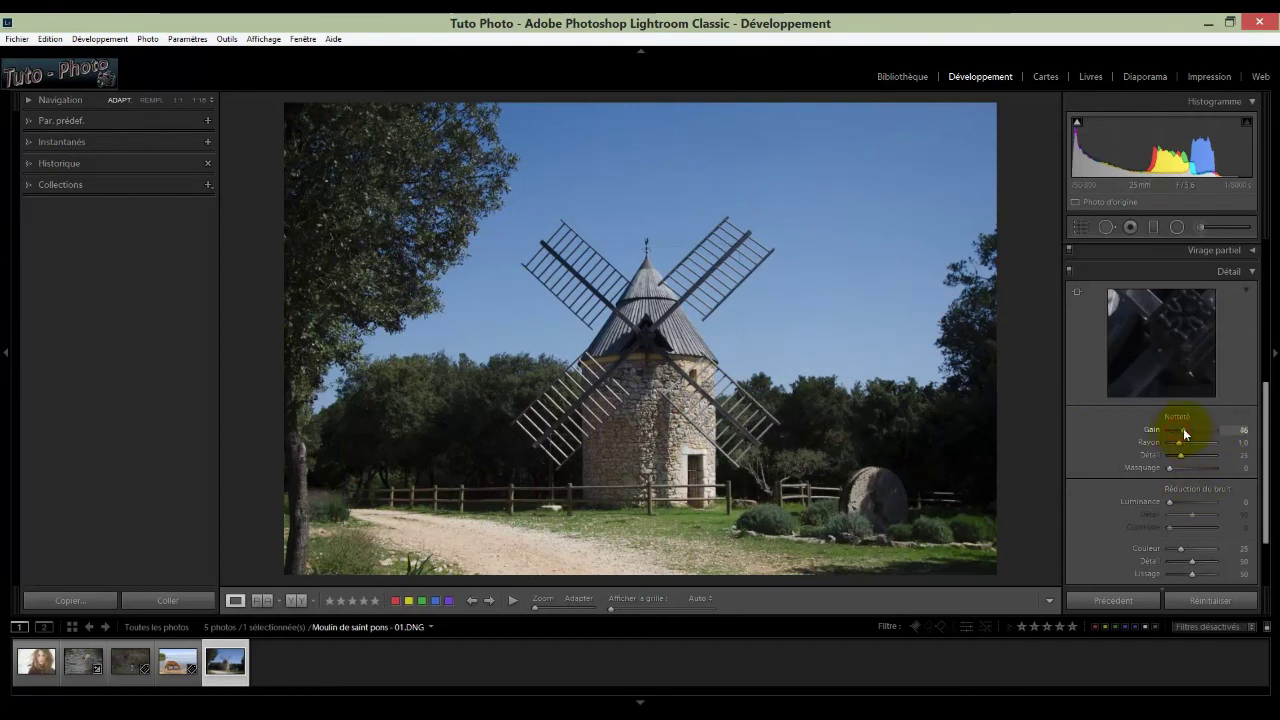
mouse_move(1184, 431)
left_mouse_down()
mouse_move(1200, 433)
mouse_move(1179, 444)
mouse_move(1195, 444)
left_mouse_up()
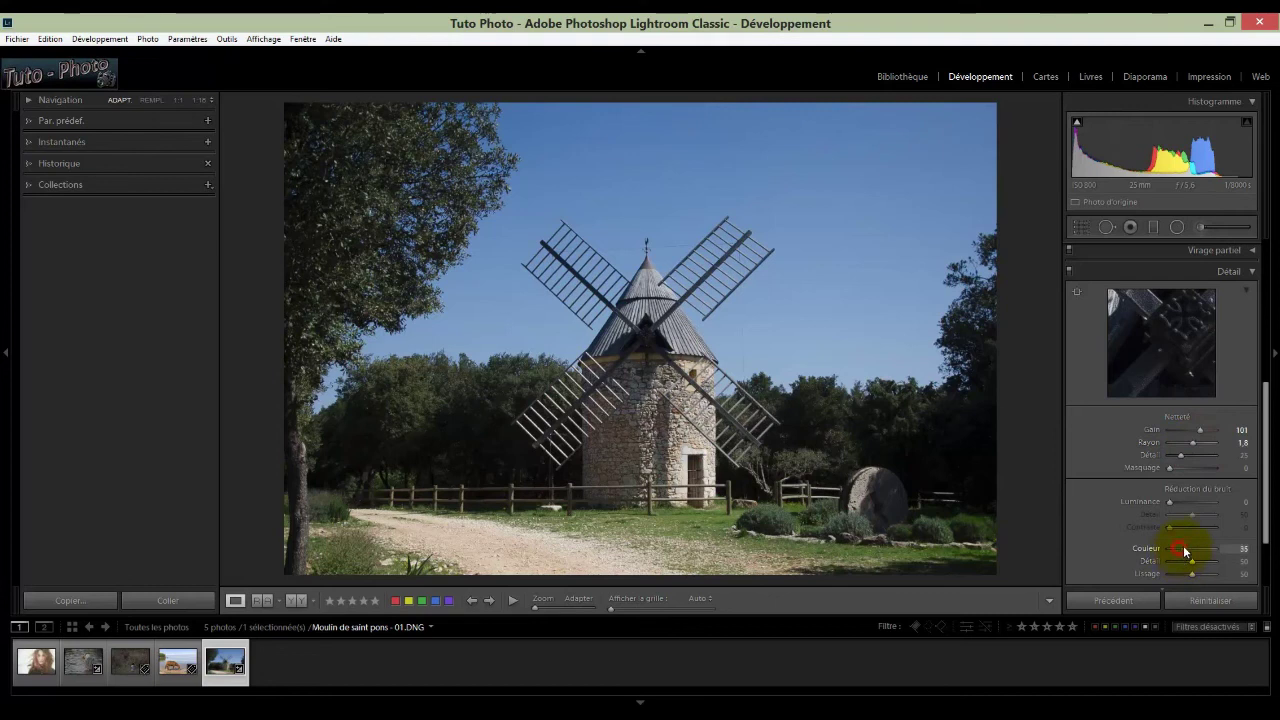
left_click_drag(1184, 551, 1177, 548)
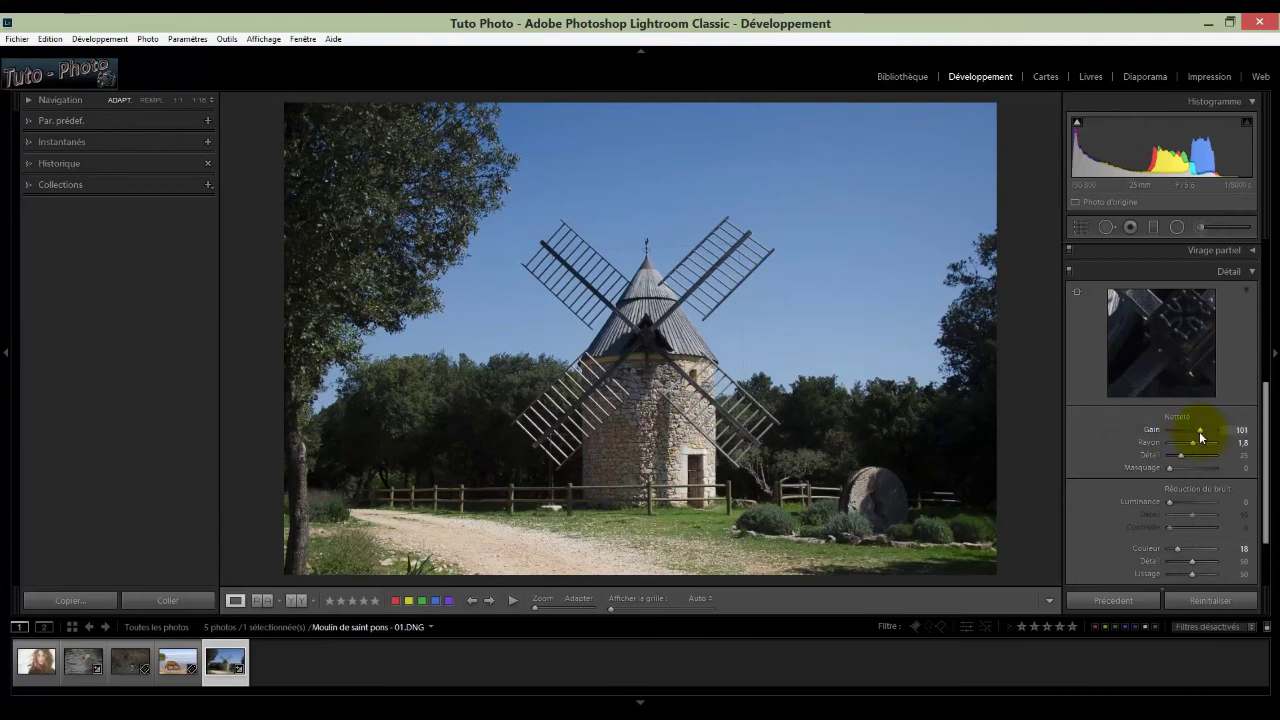
left_click_drag(1201, 433, 1198, 432)
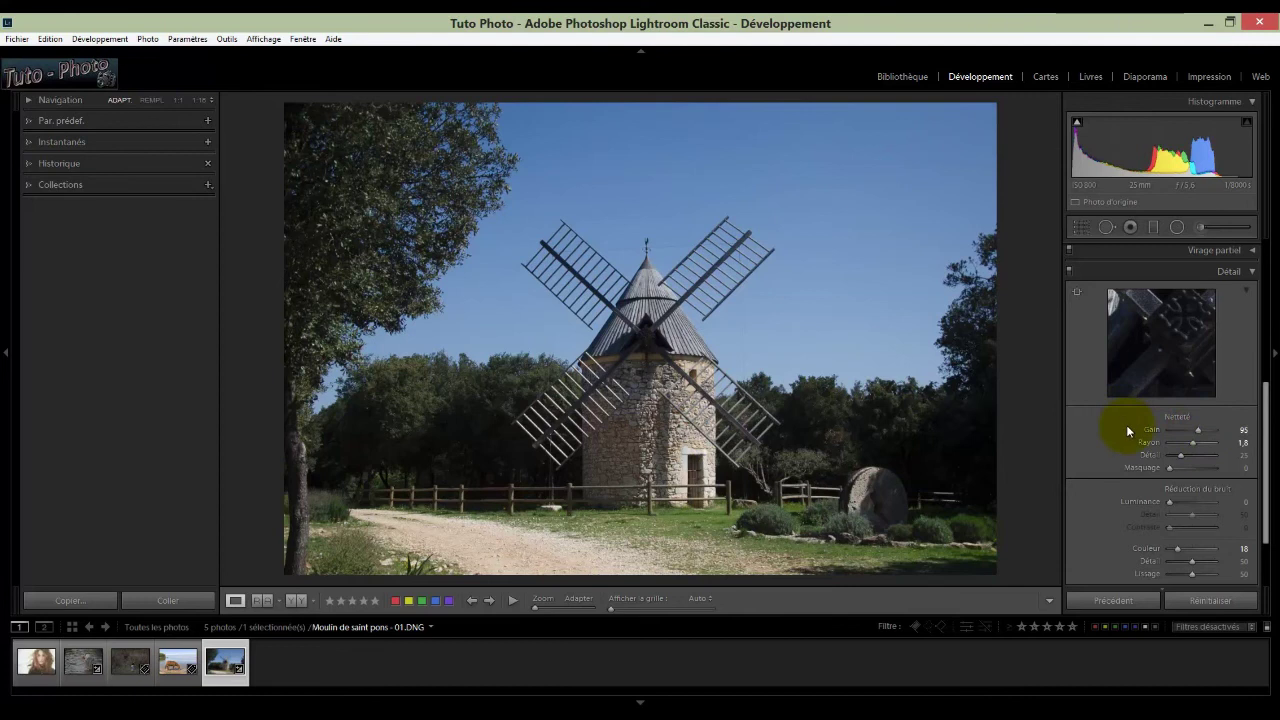
Send a copy of the windmill photo with the Lightroom corrections to Analog Efex Pro 2.
left_click(156, 42)
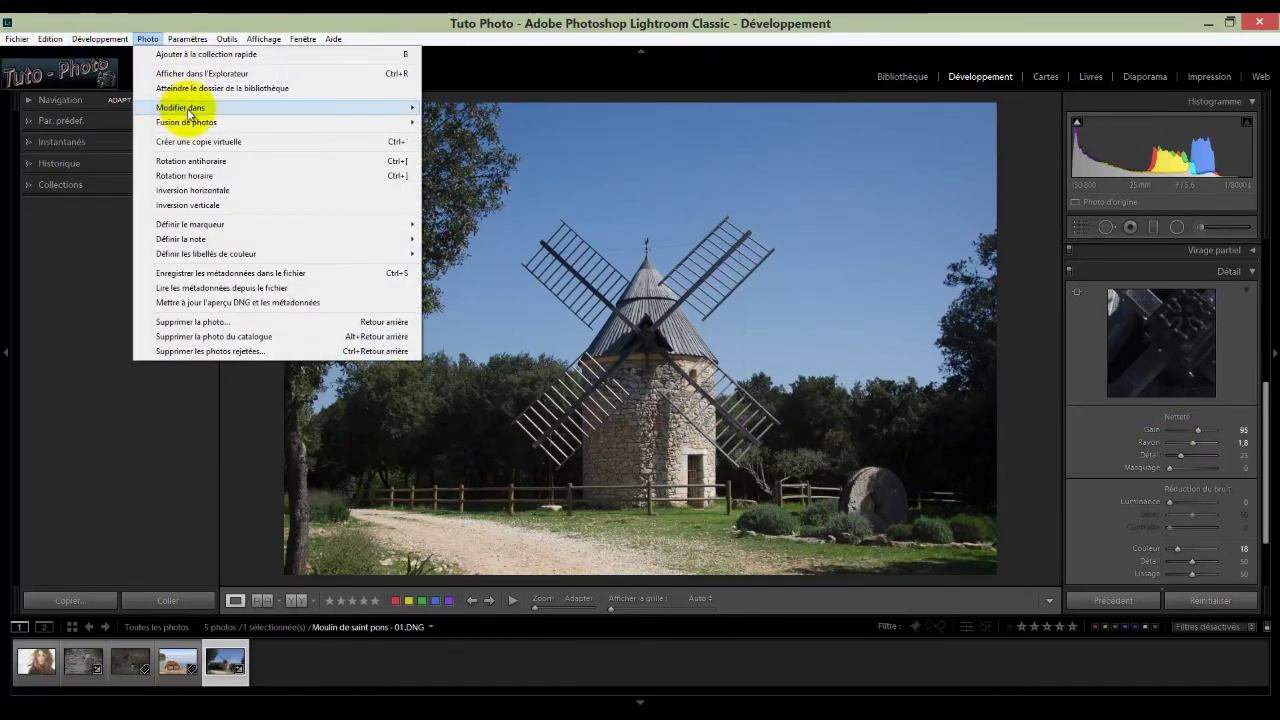
mouse_move(188, 113)
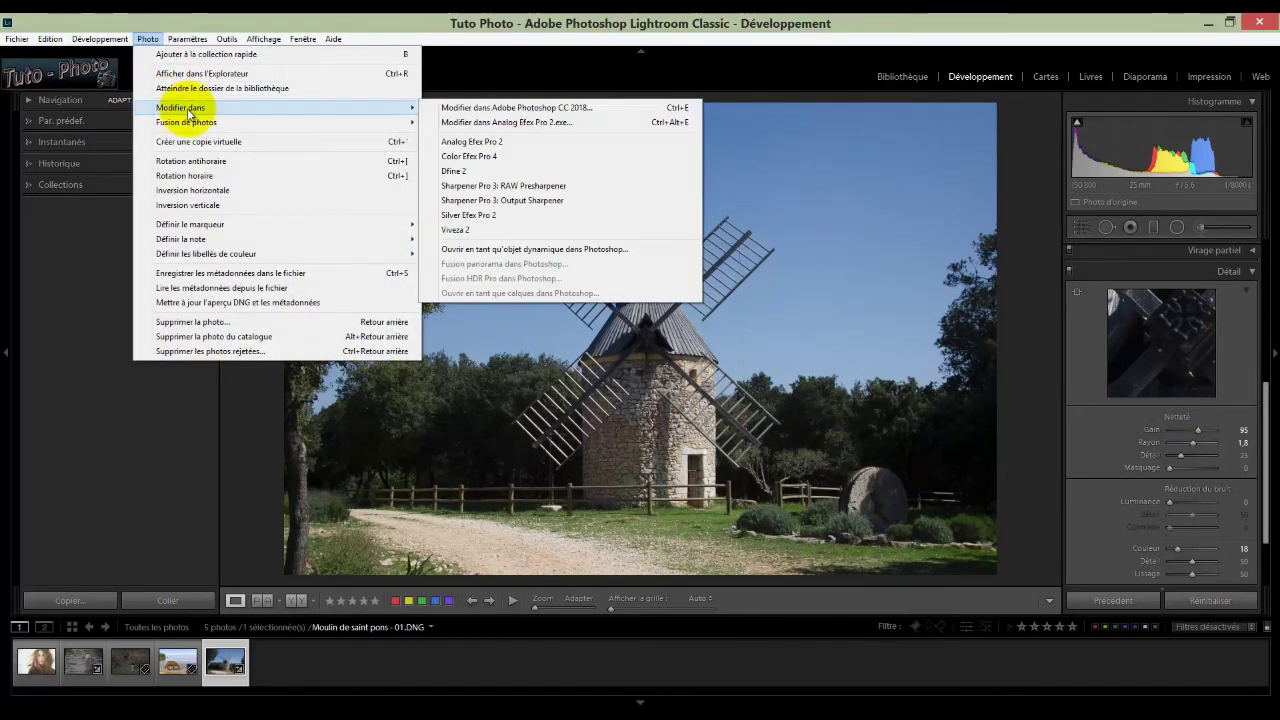
left_click(474, 143)
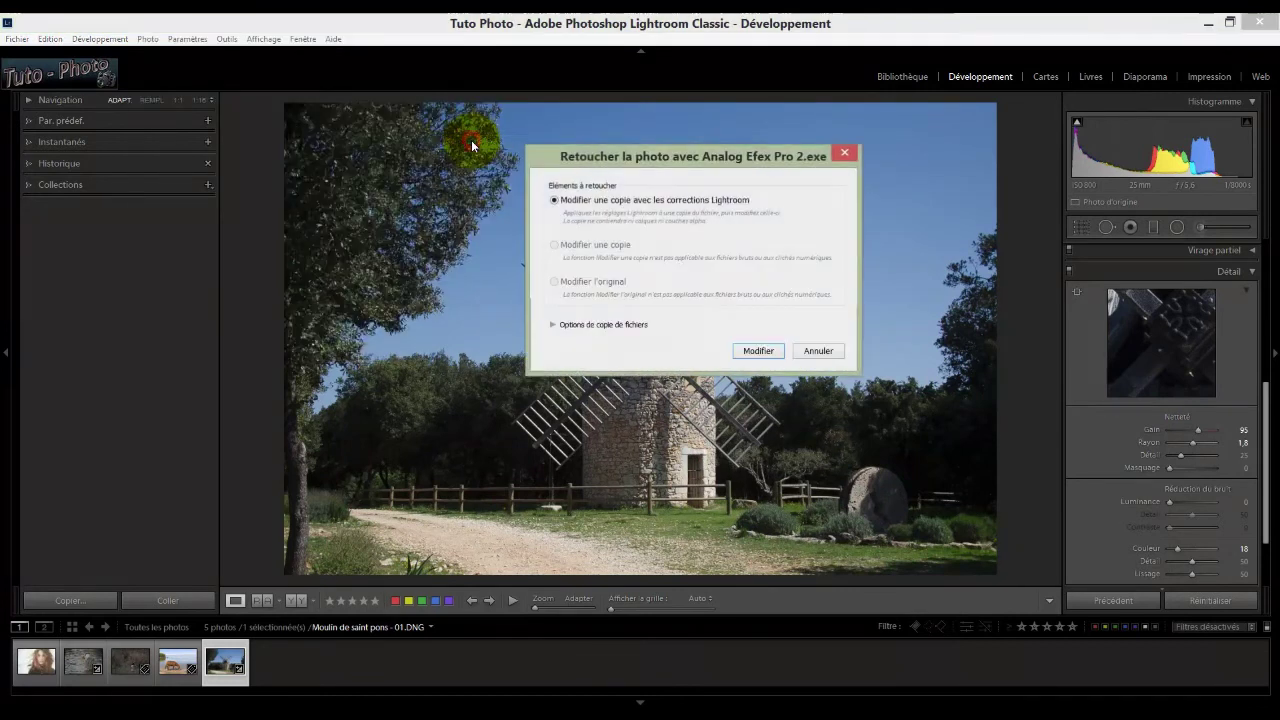
left_click(759, 351)
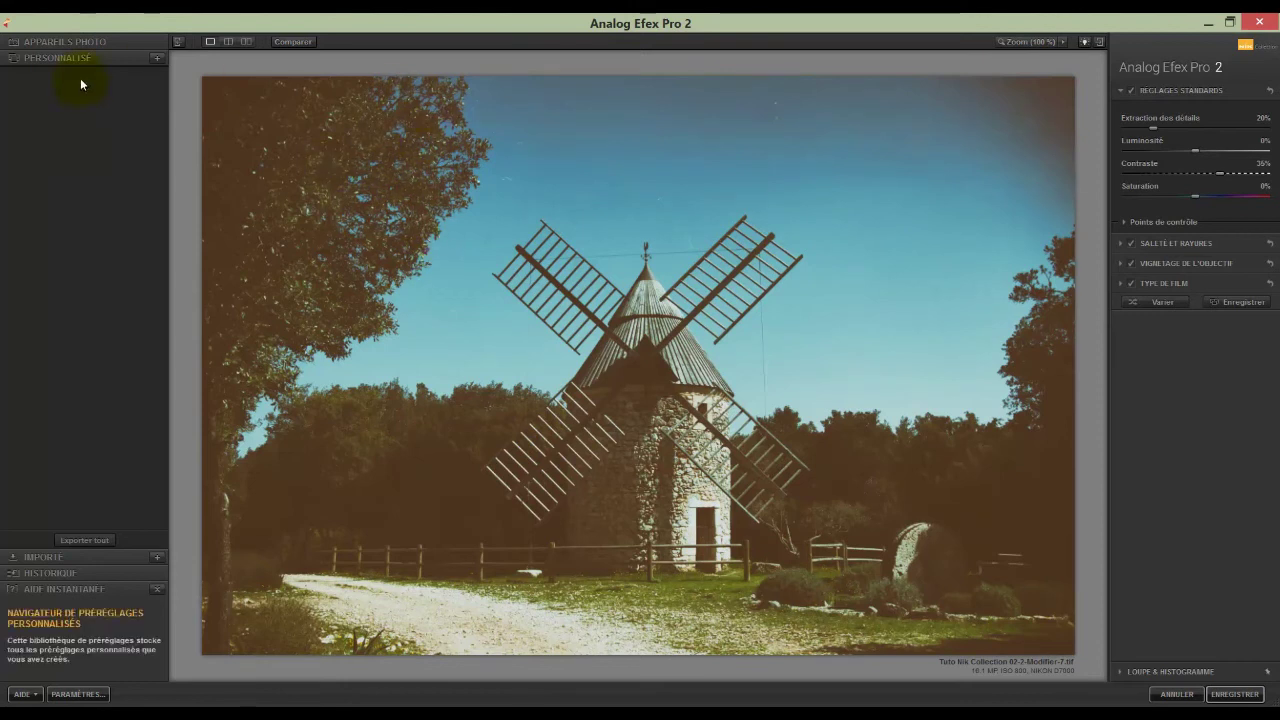
Show the classic camera presets and switch off the Réglages standards, Saleté et rayures, Vignetage de l'objectif and Type de film filters.
left_click(76, 42)
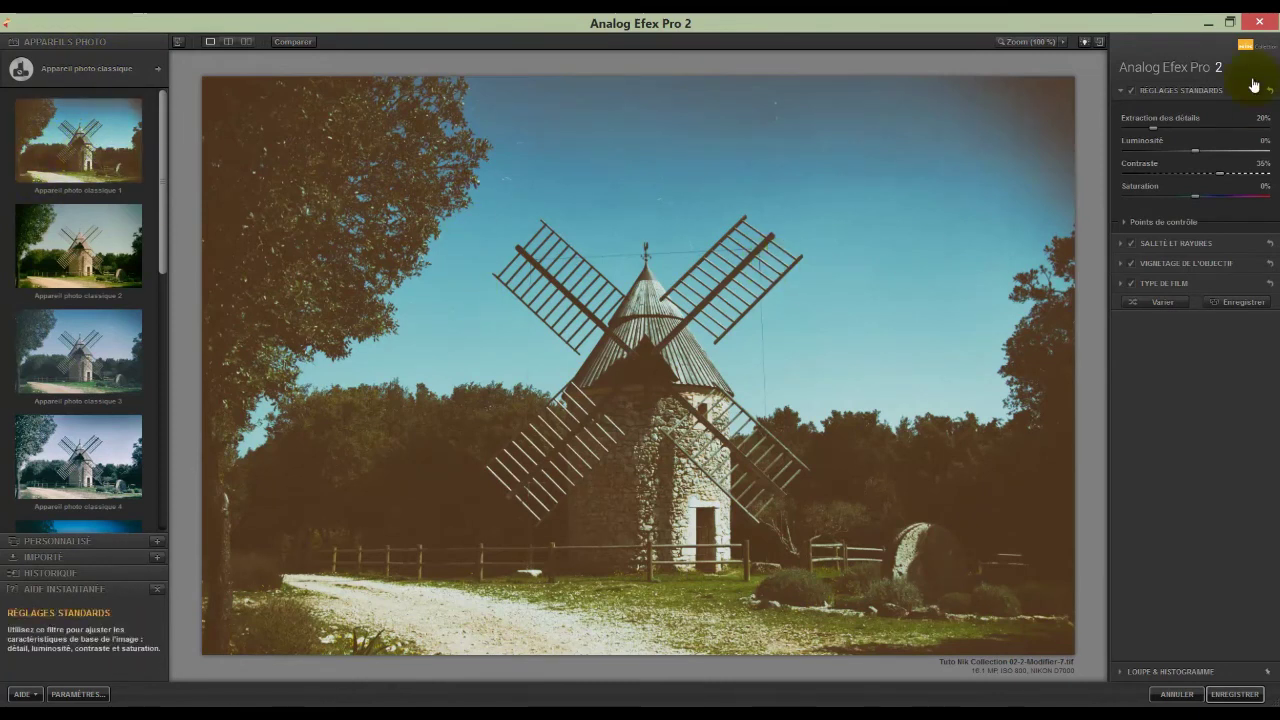
left_click(1120, 91)
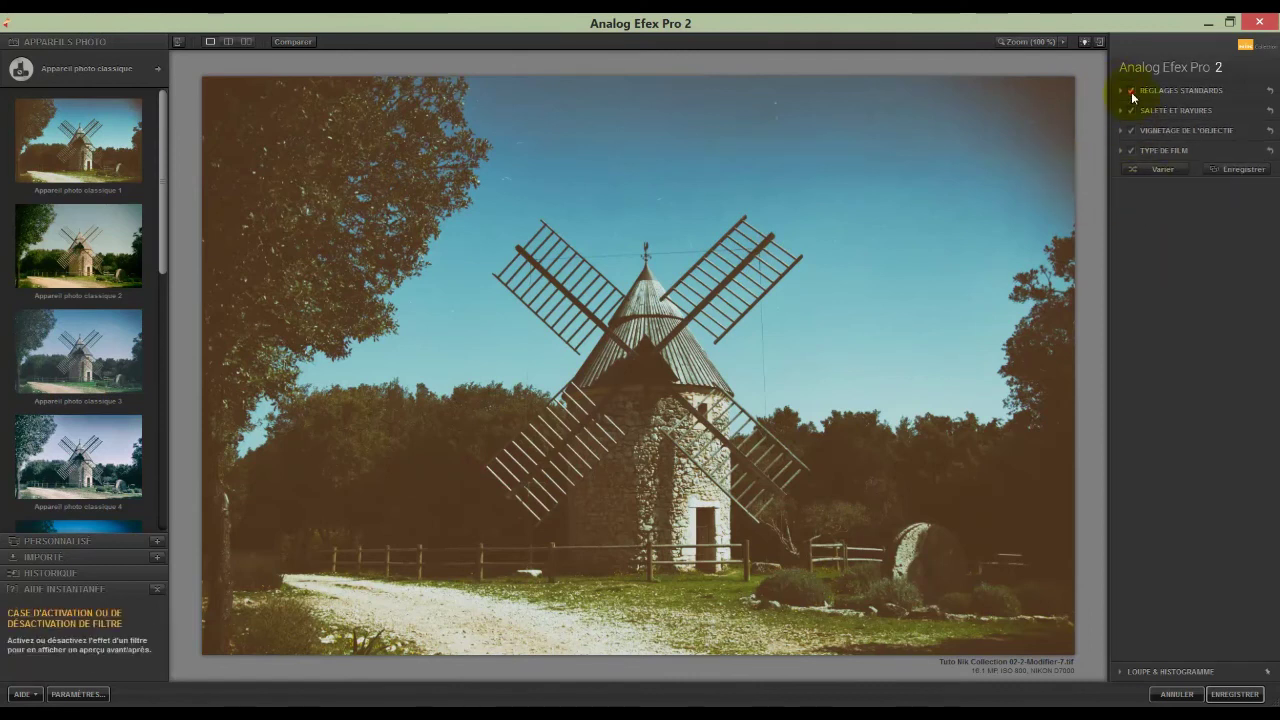
left_click(1131, 111)
left_click(1131, 131)
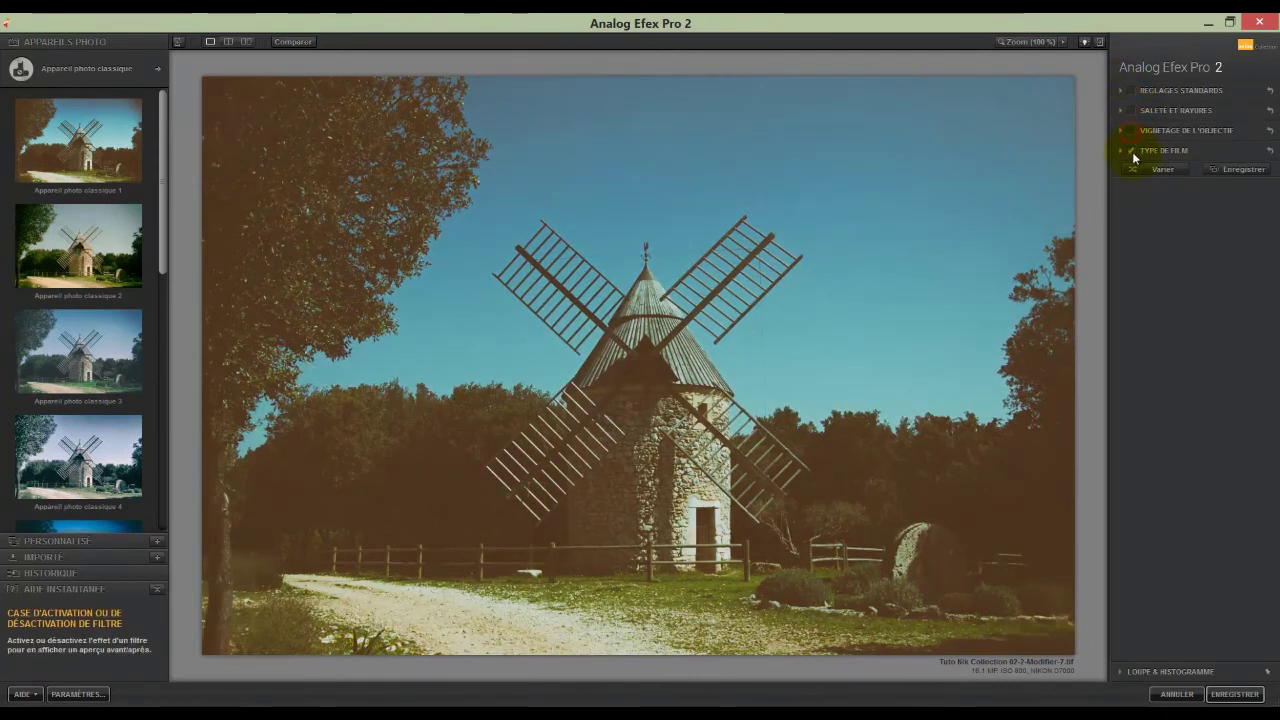
left_click(1131, 150)
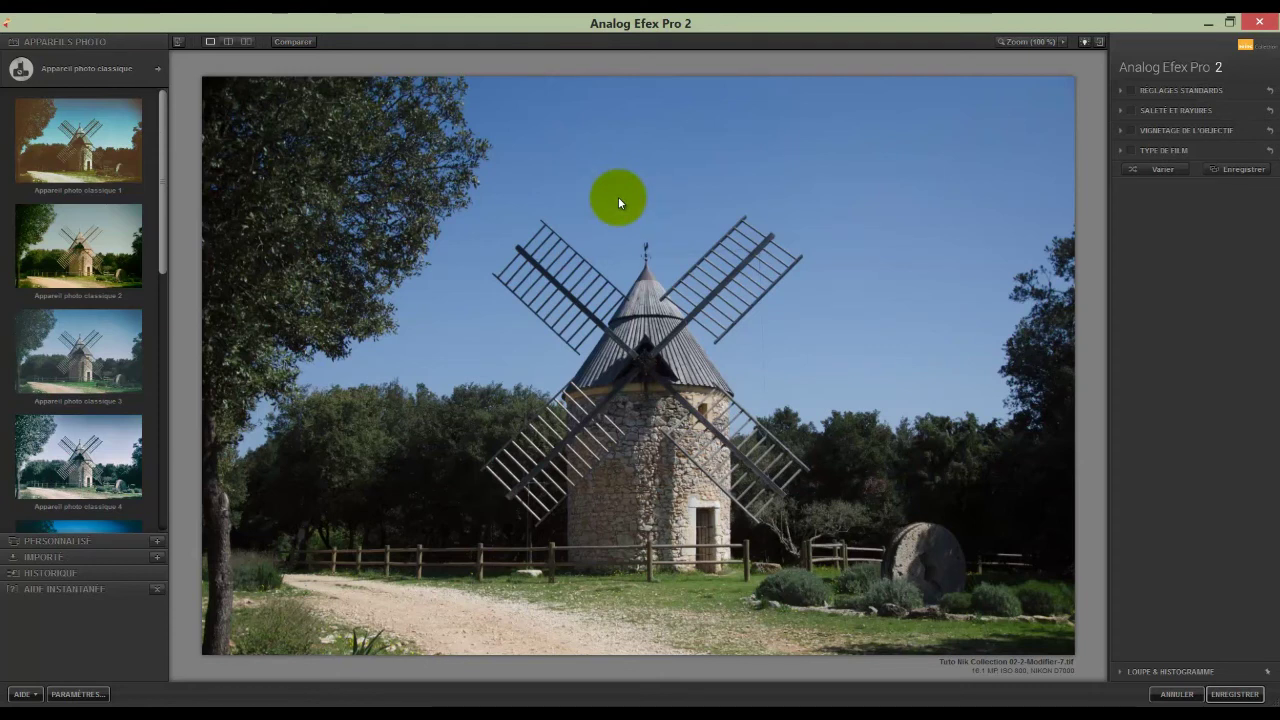
Switch to the Kit appareil photo and add the Fuites de lumière filter, keeping its effect switched off and its settings collapsed.
left_click(128, 150)
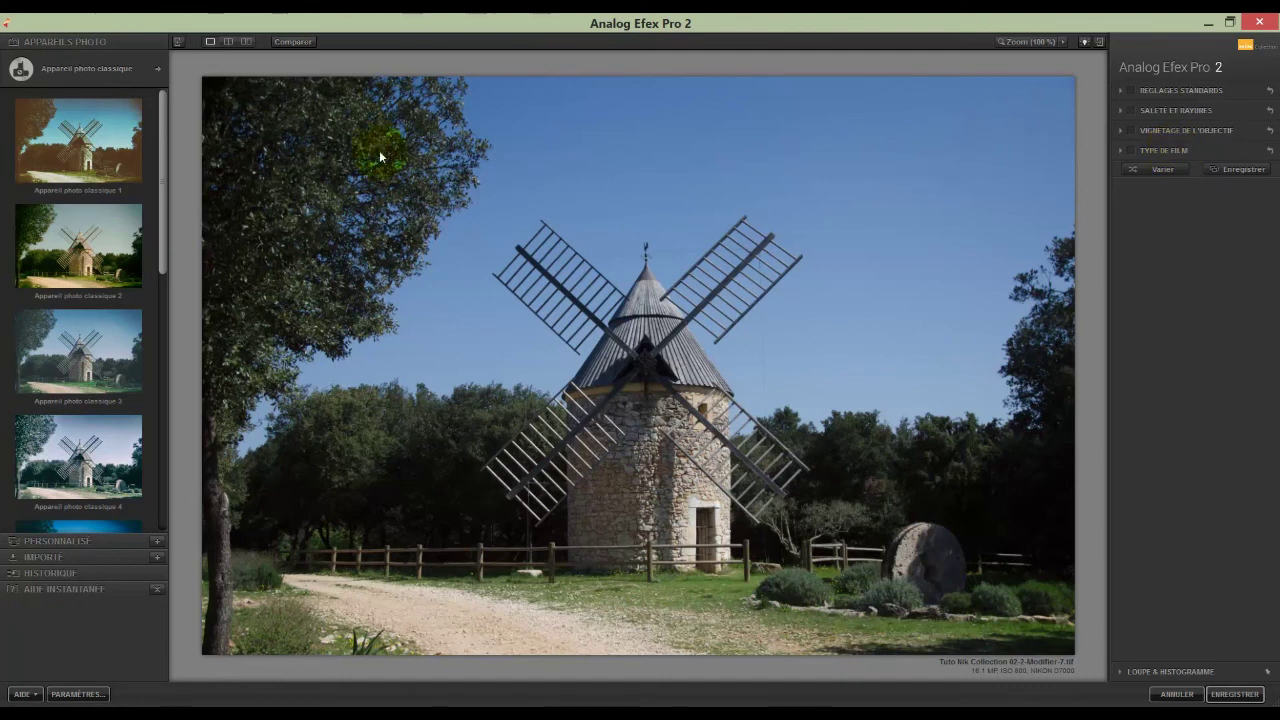
left_click(61, 71)
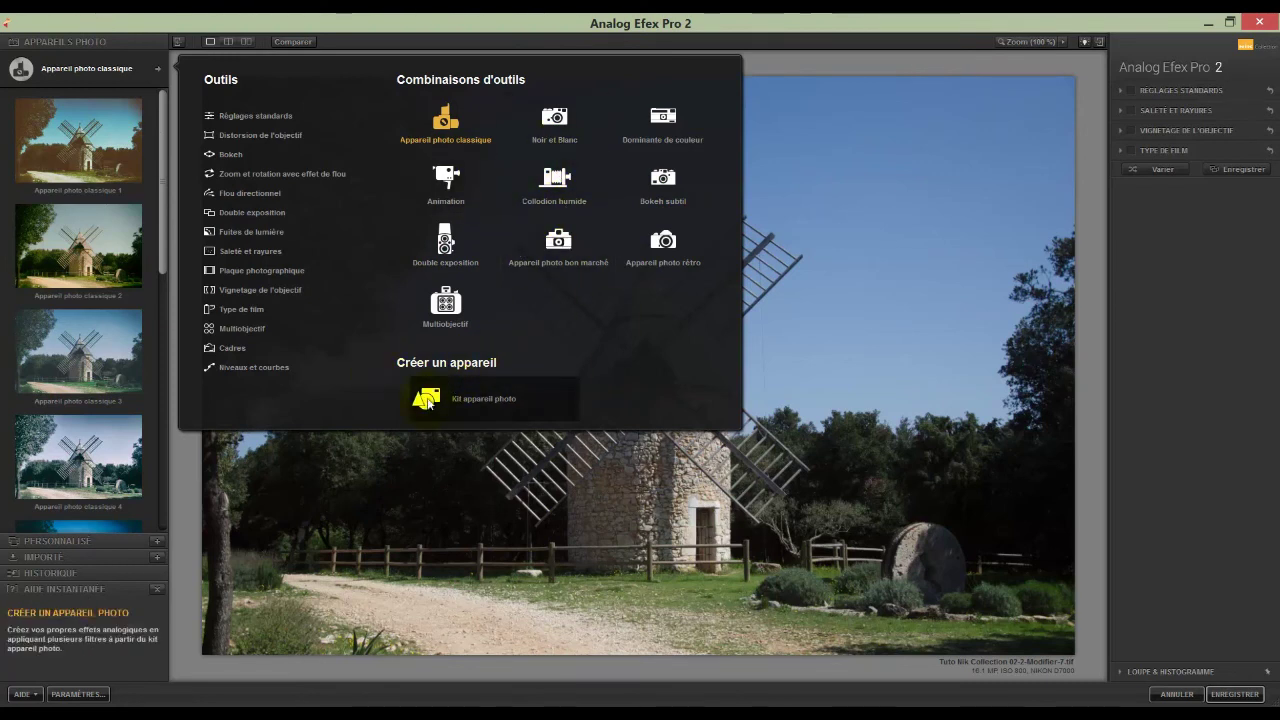
left_click(445, 396)
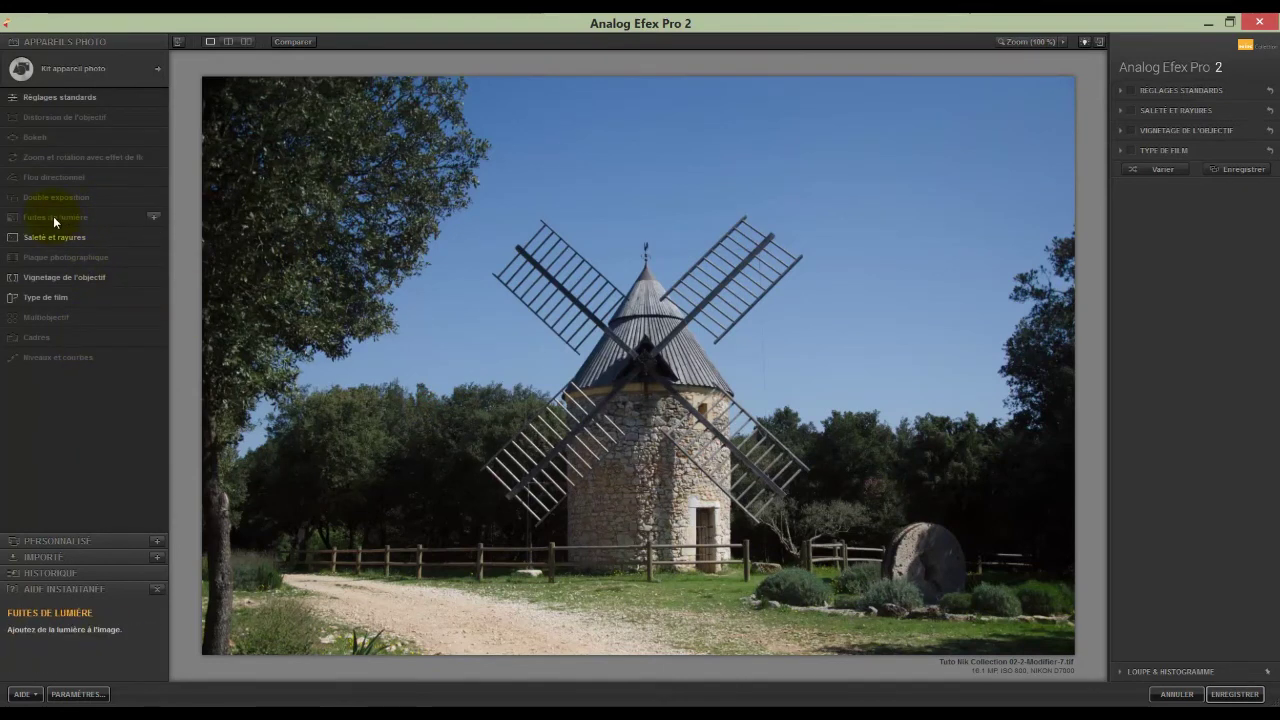
left_click(153, 220)
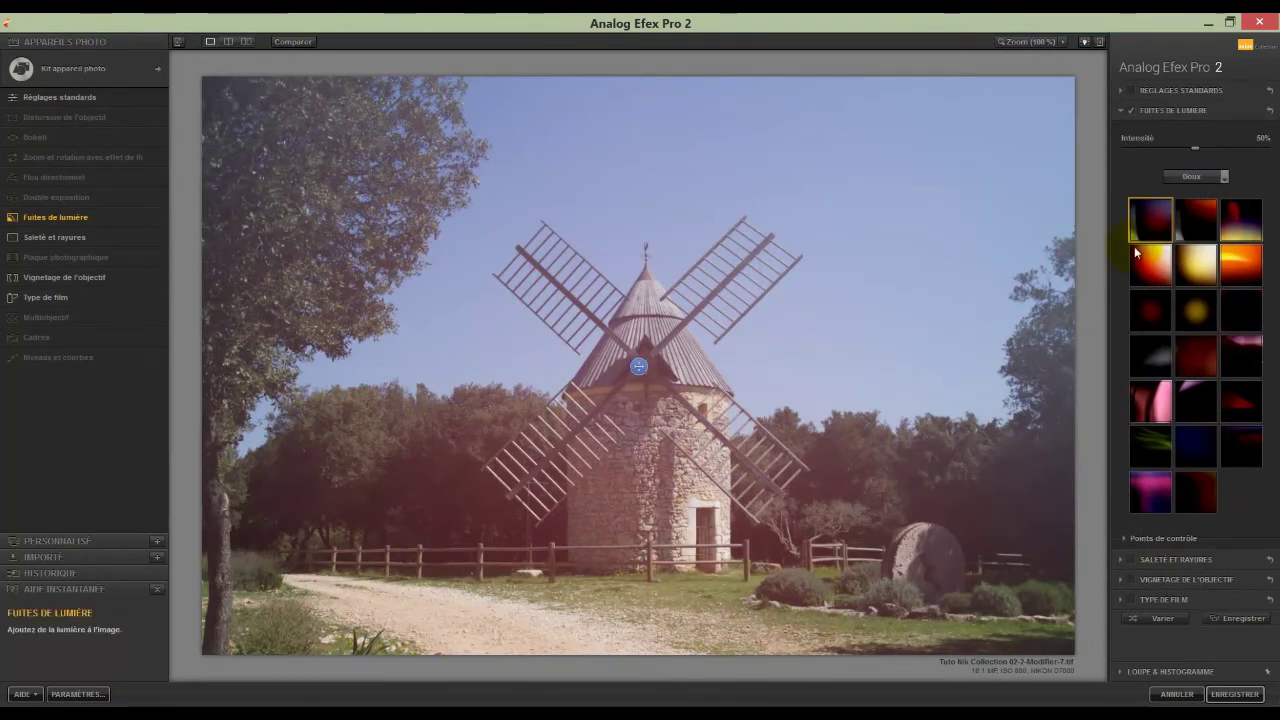
left_click(1132, 110)
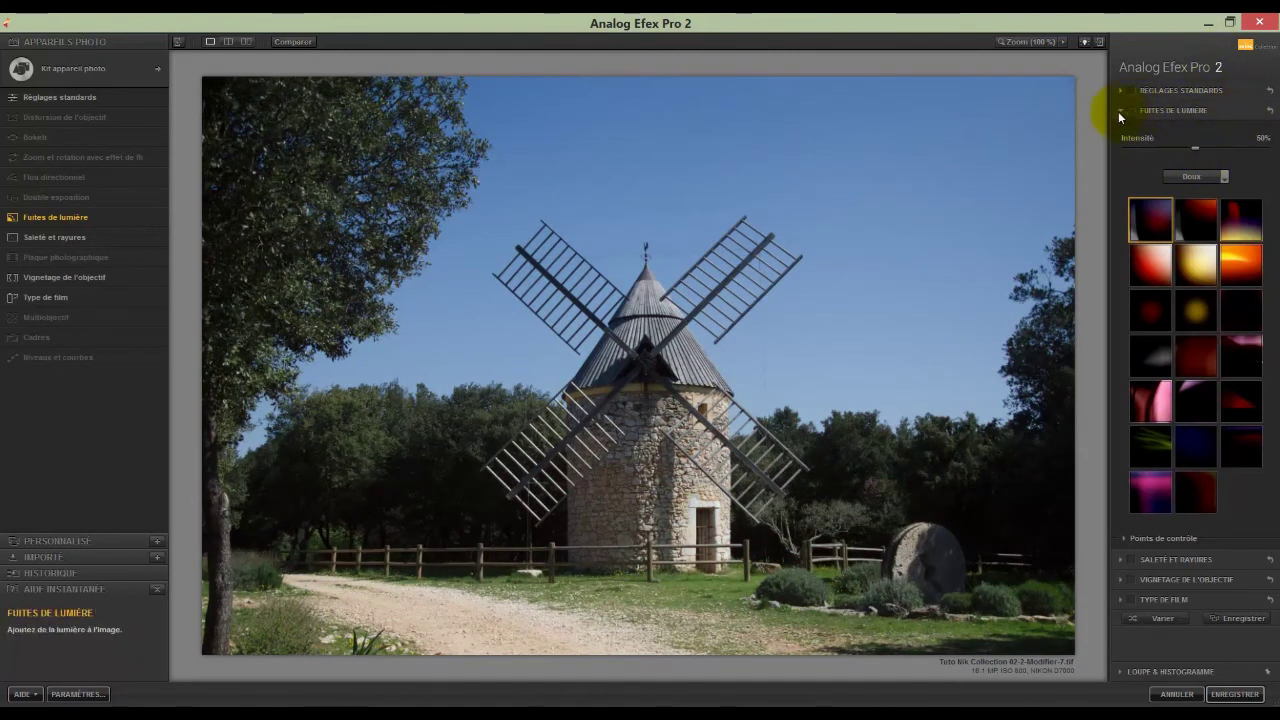
left_click(1121, 110)
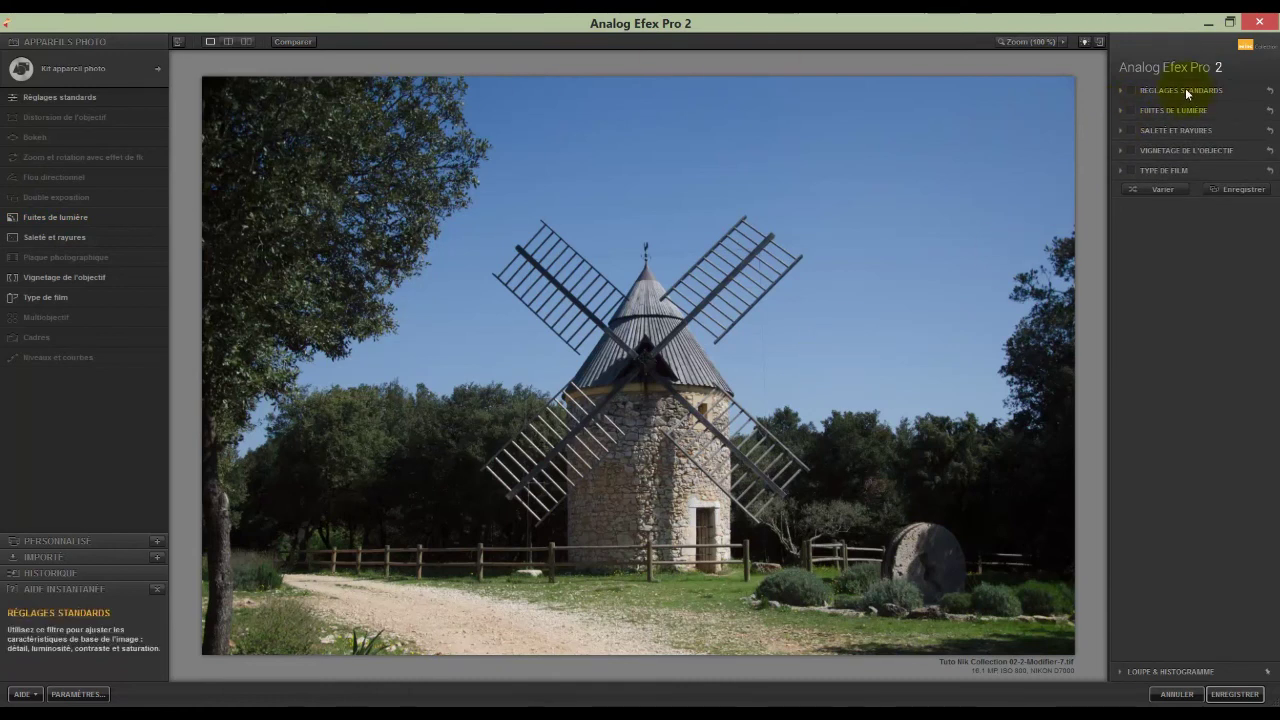
Enable Réglages standards and set detail extraction to 42%, contrast to -16% and saturation to -31%.
left_click(1131, 90)
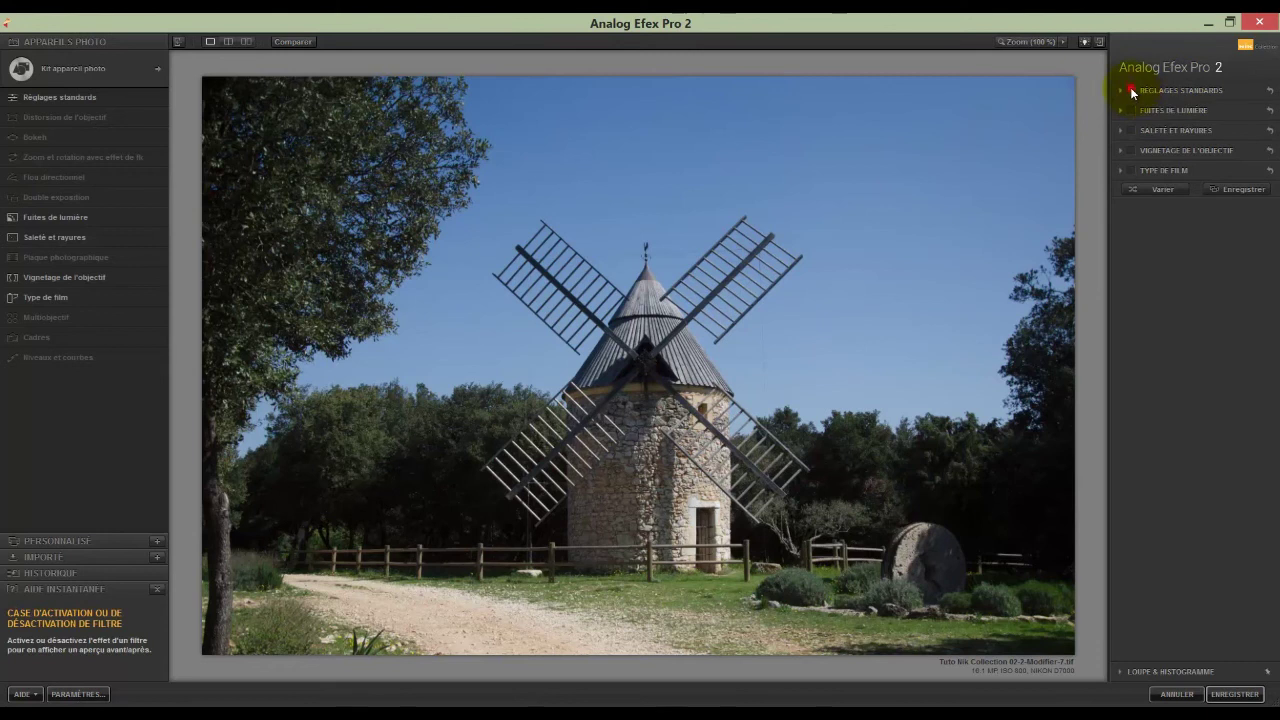
left_click(1176, 89)
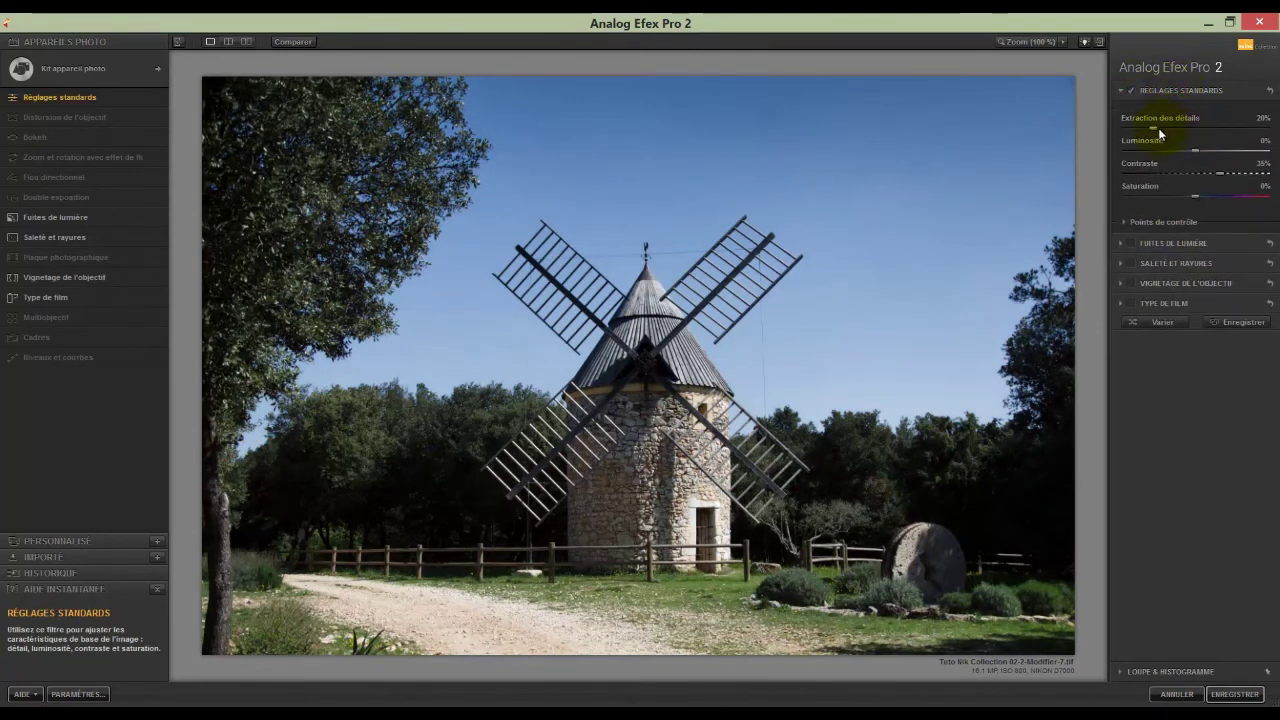
left_click_drag(1154, 129, 1183, 129)
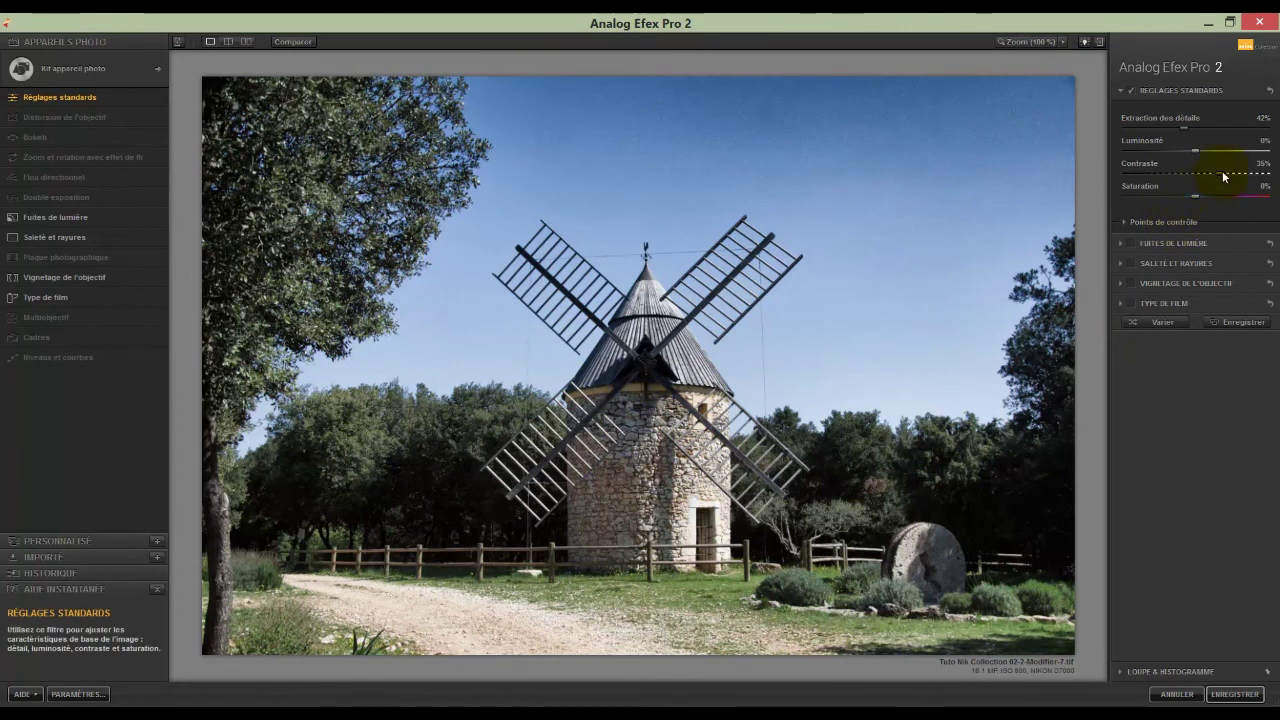
left_click_drag(1223, 177, 1191, 190)
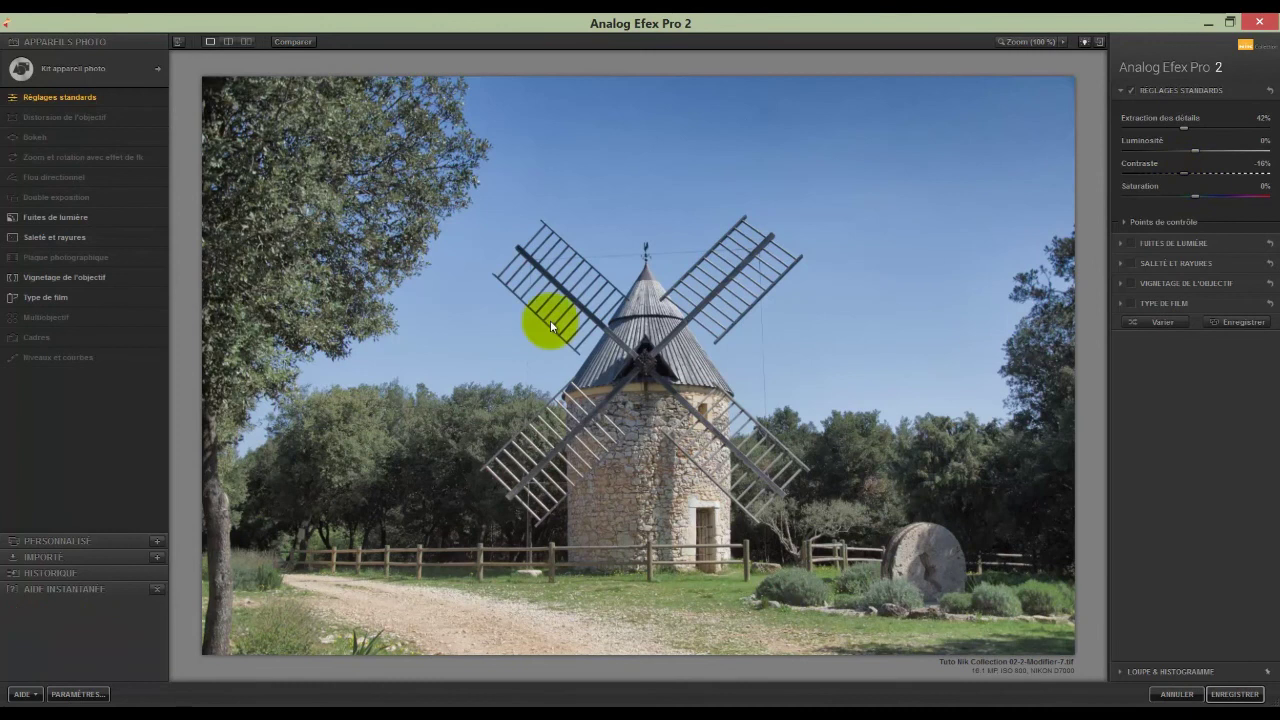
left_click_drag(1194, 194, 1182, 204)
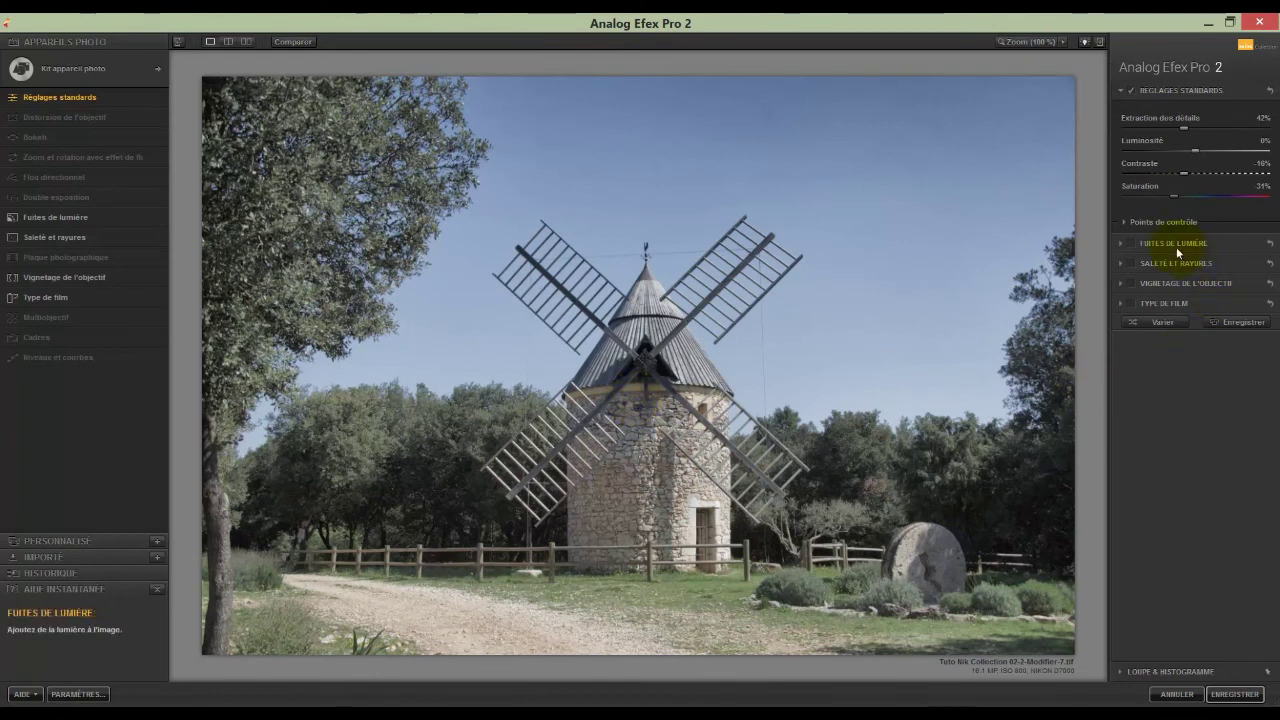
Enable Fuites de lumière in Doux mode with the dark blue light leak and adjust its intensity slightly.
left_click(1121, 244)
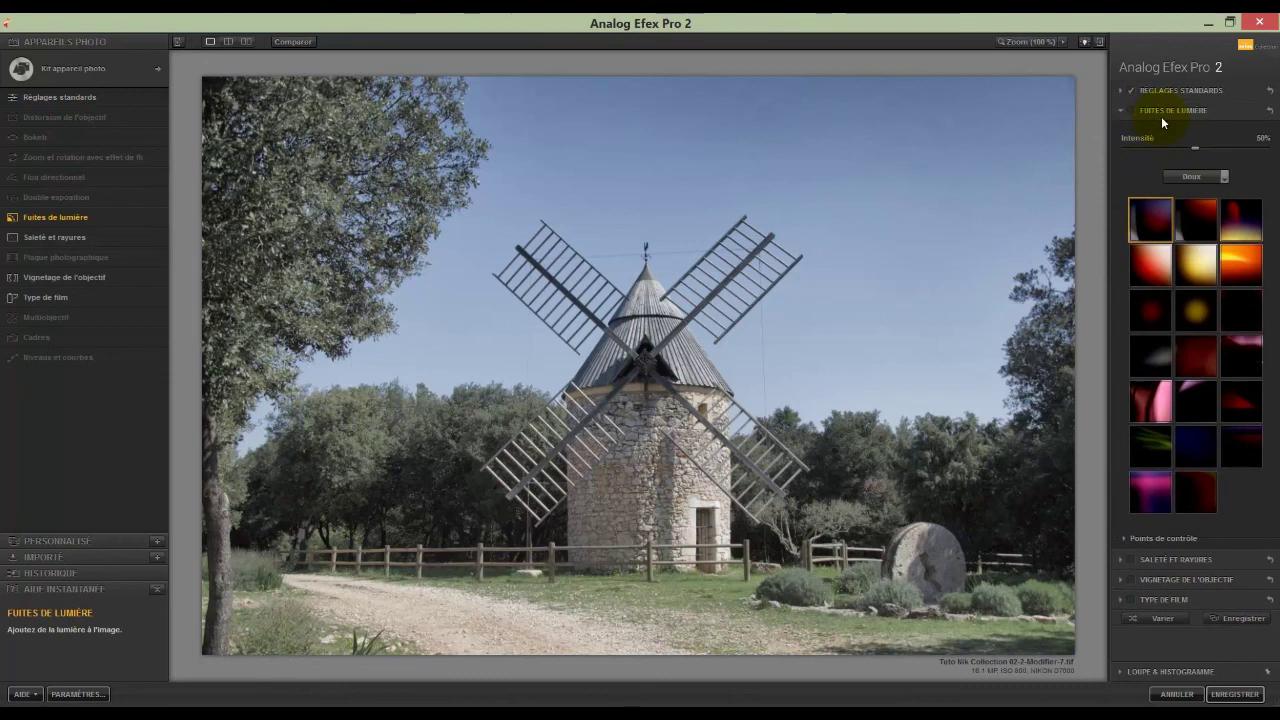
left_click(1132, 111)
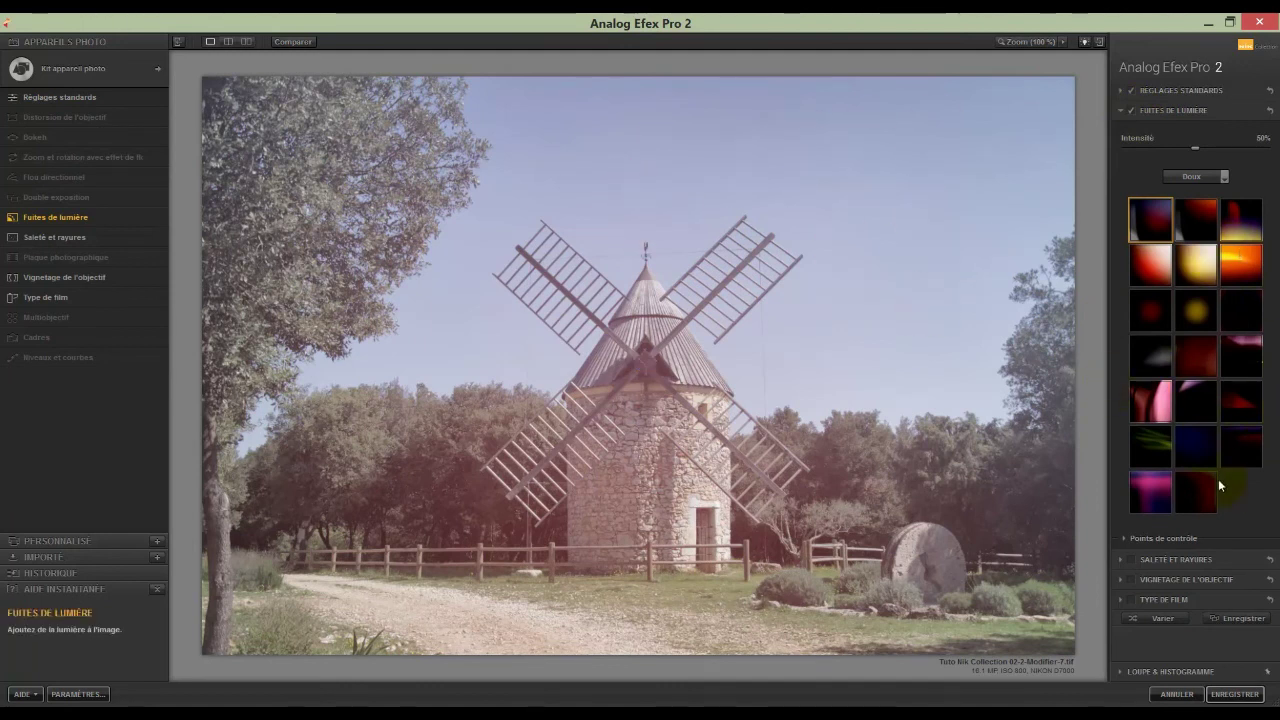
left_click(1206, 180)
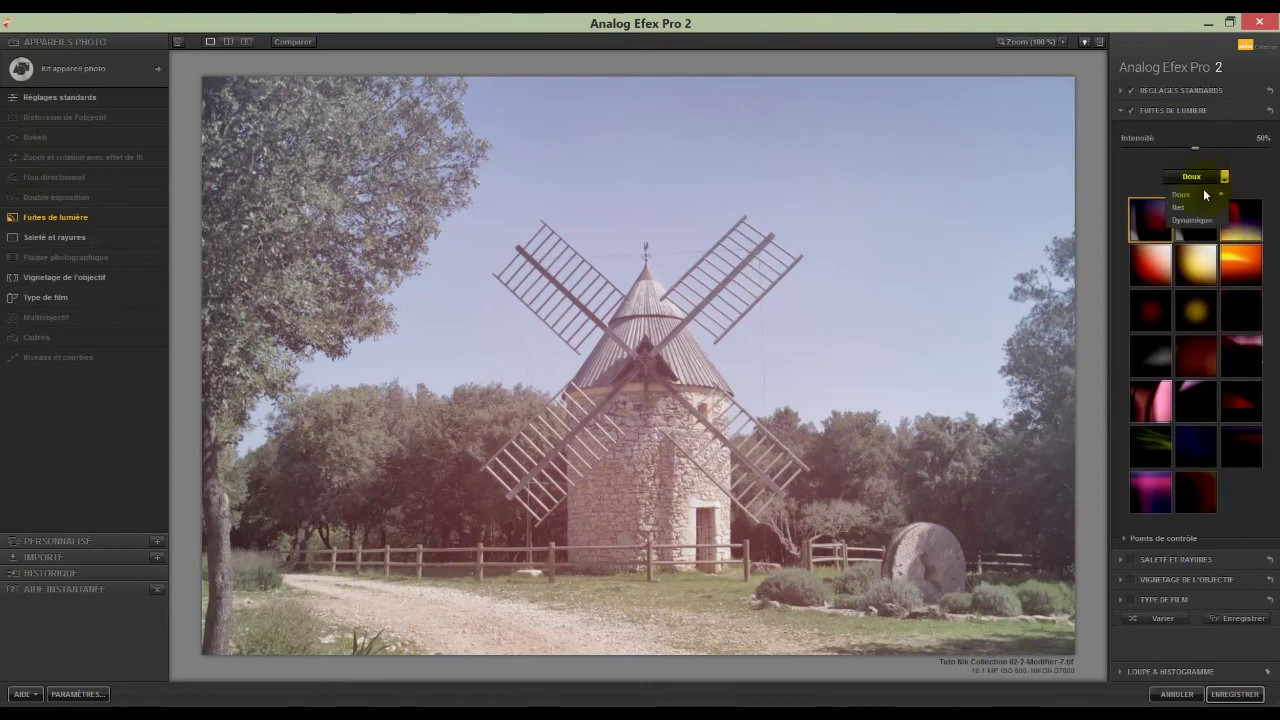
left_click(1198, 192)
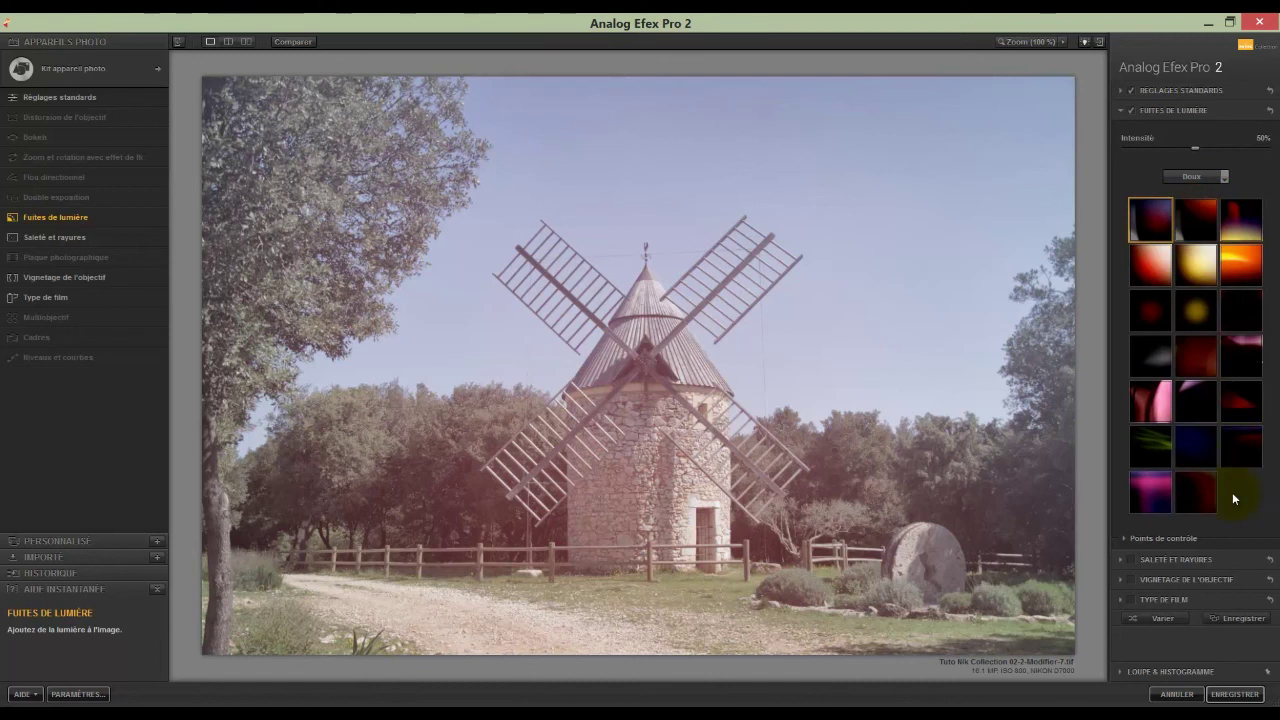
left_click(1196, 444)
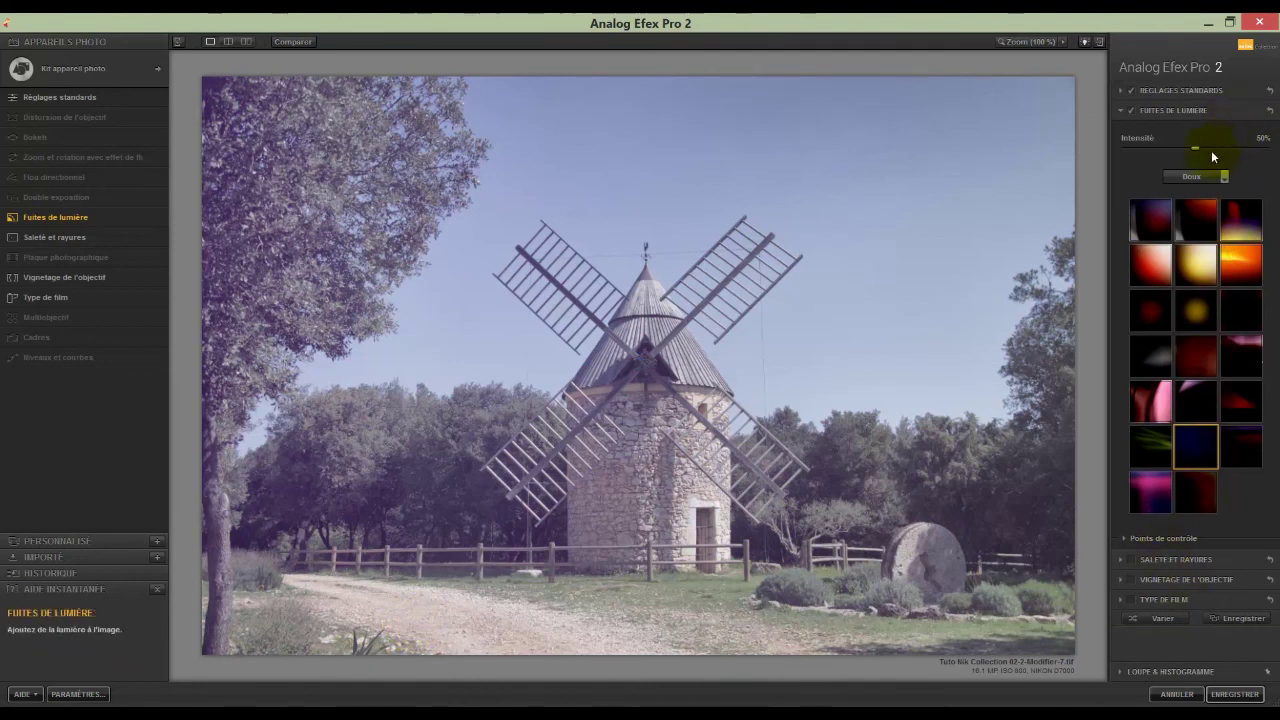
mouse_move(1195, 146)
left_mouse_down()
mouse_move(1238, 140)
mouse_move(1199, 143)
left_mouse_up()
Set the saturation to -48% and the contrast to 10% in Réglages standards.
left_click(1122, 89)
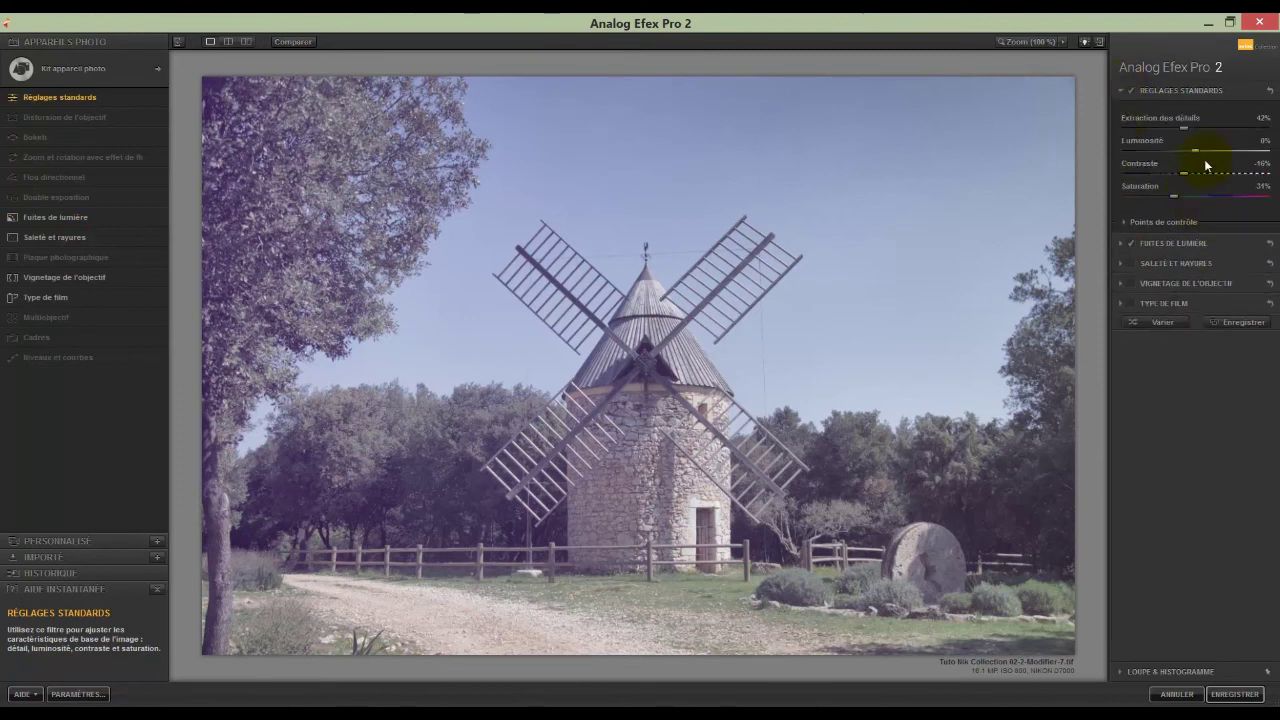
mouse_move(1174, 194)
left_mouse_down()
mouse_move(1190, 191)
mouse_move(1164, 192)
left_mouse_up()
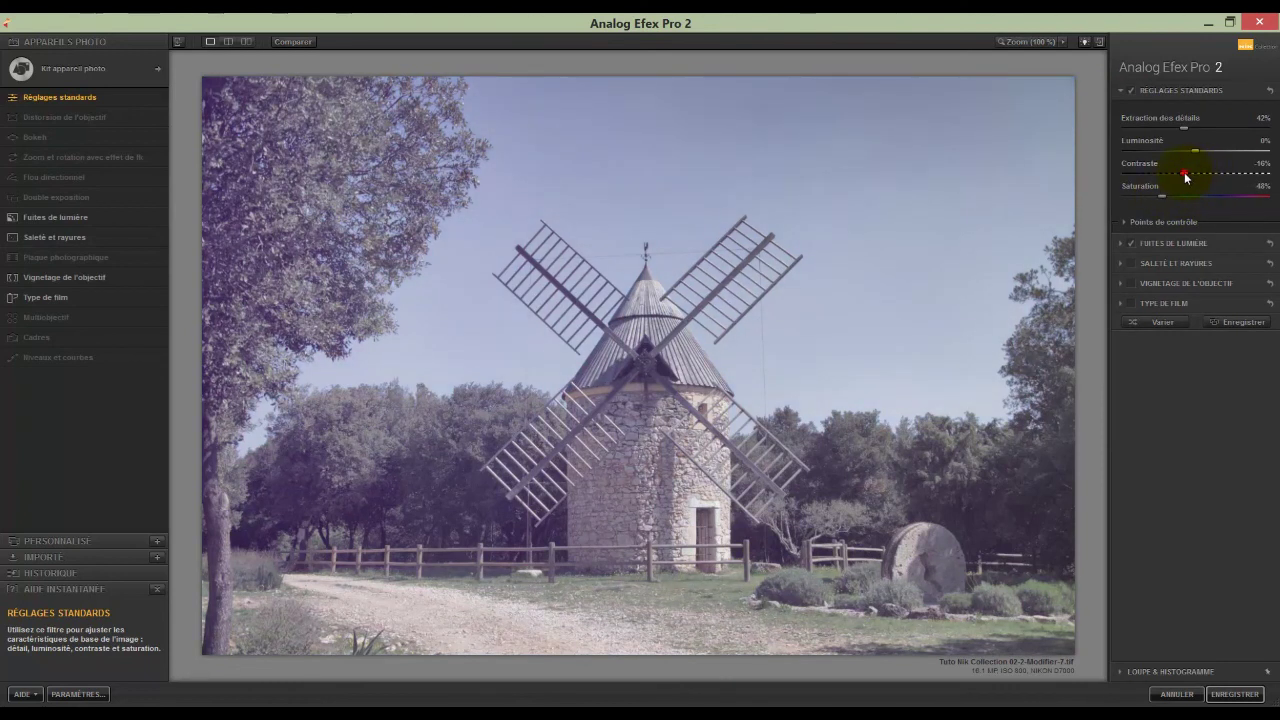
left_click_drag(1185, 177, 1202, 178)
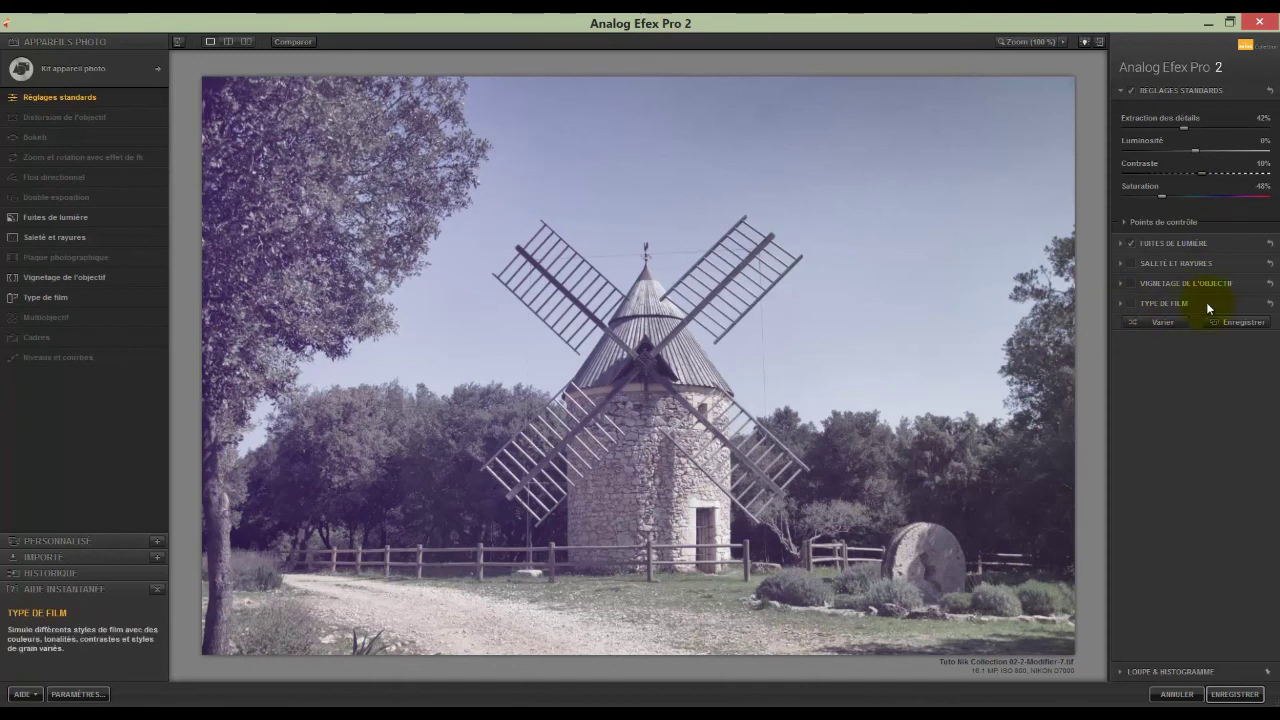
Try the three film types in the first row of the Chaud category, then switch Type de film off and collapse it.
left_click(1118, 302)
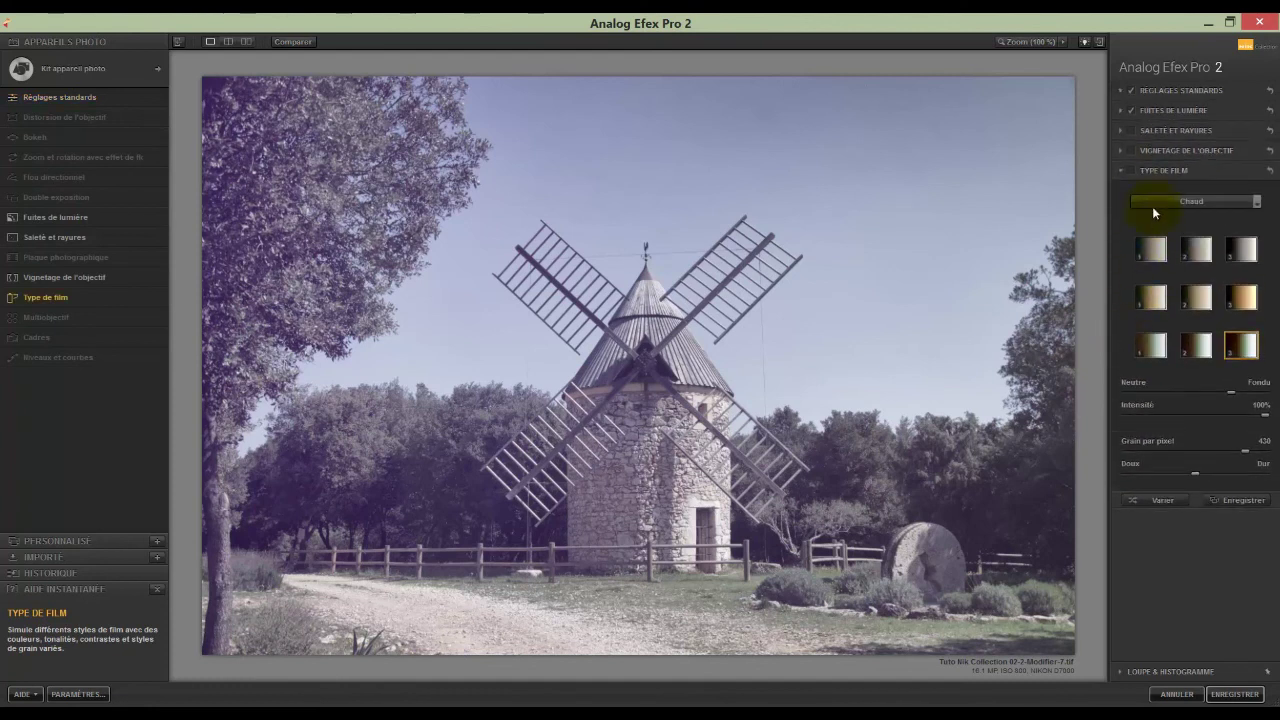
left_click(1131, 170)
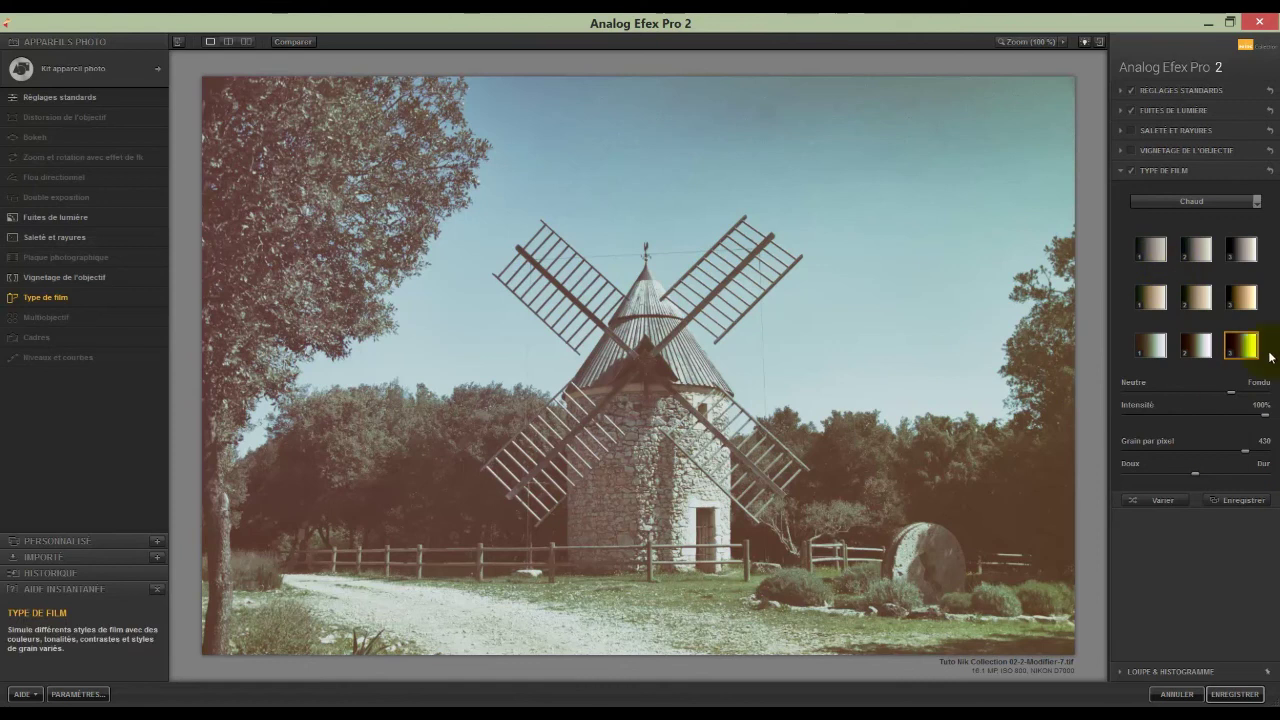
left_click(1152, 251)
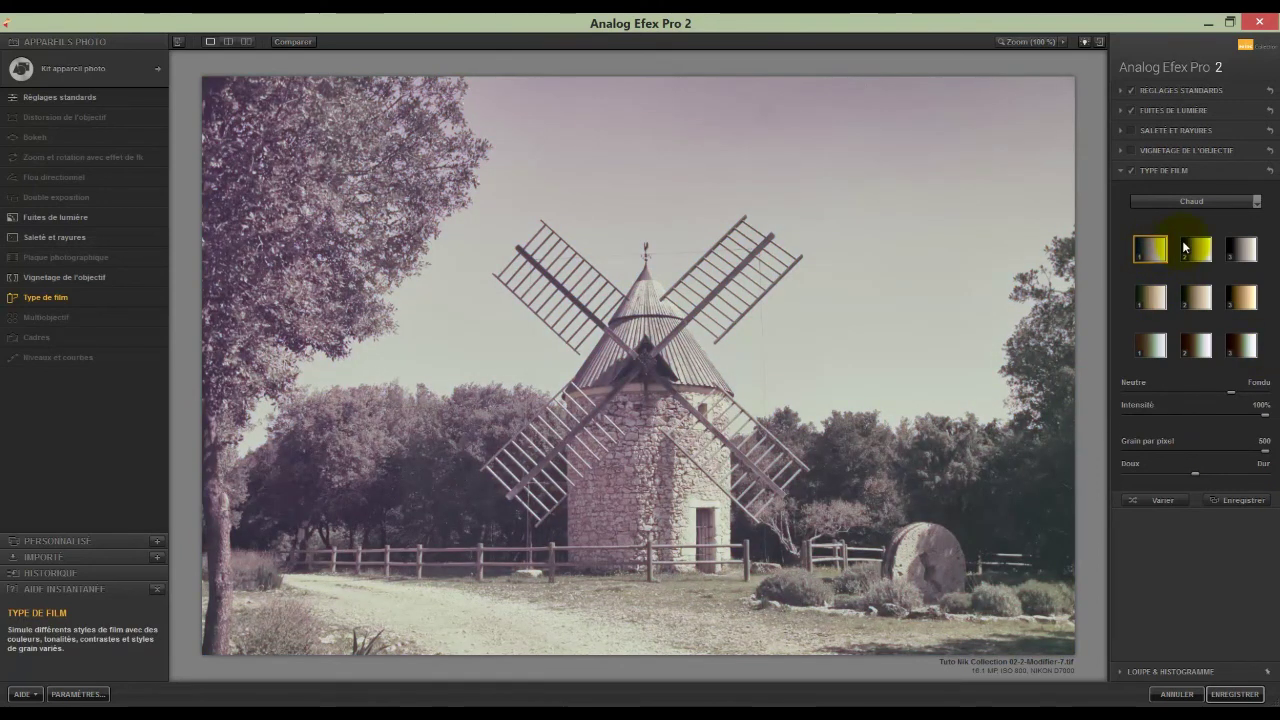
left_click(1200, 250)
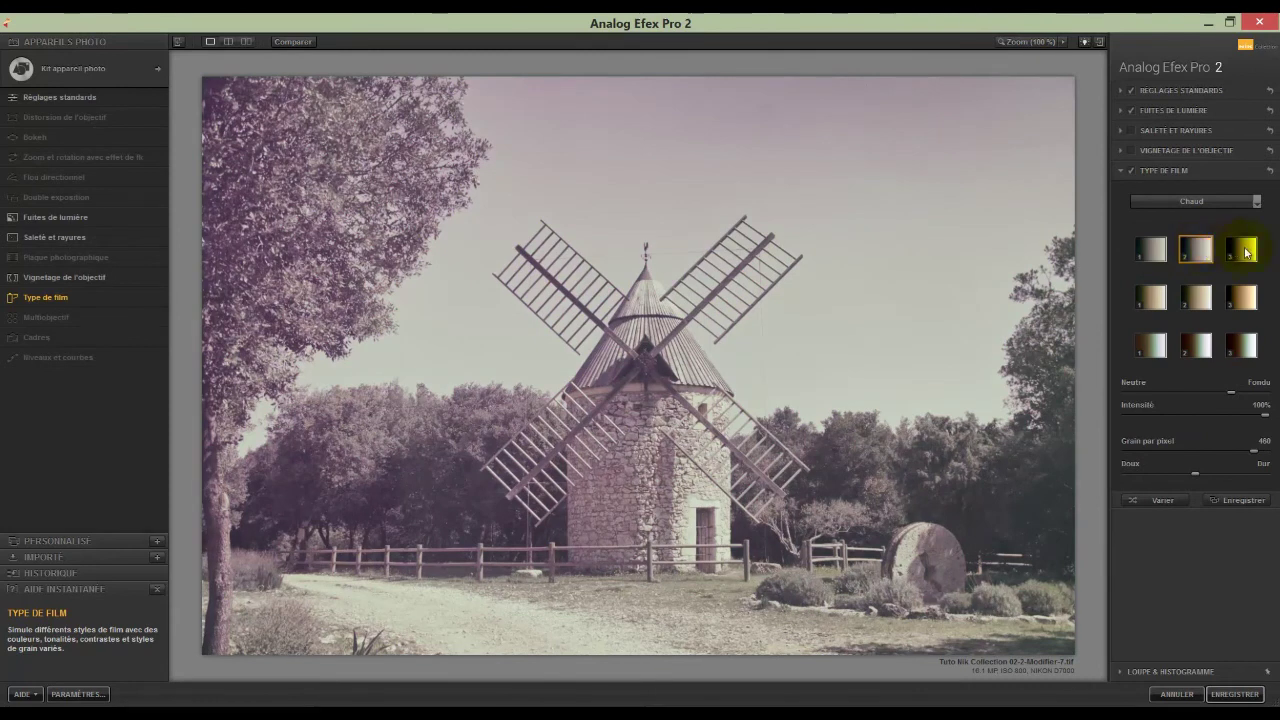
left_click(1241, 249)
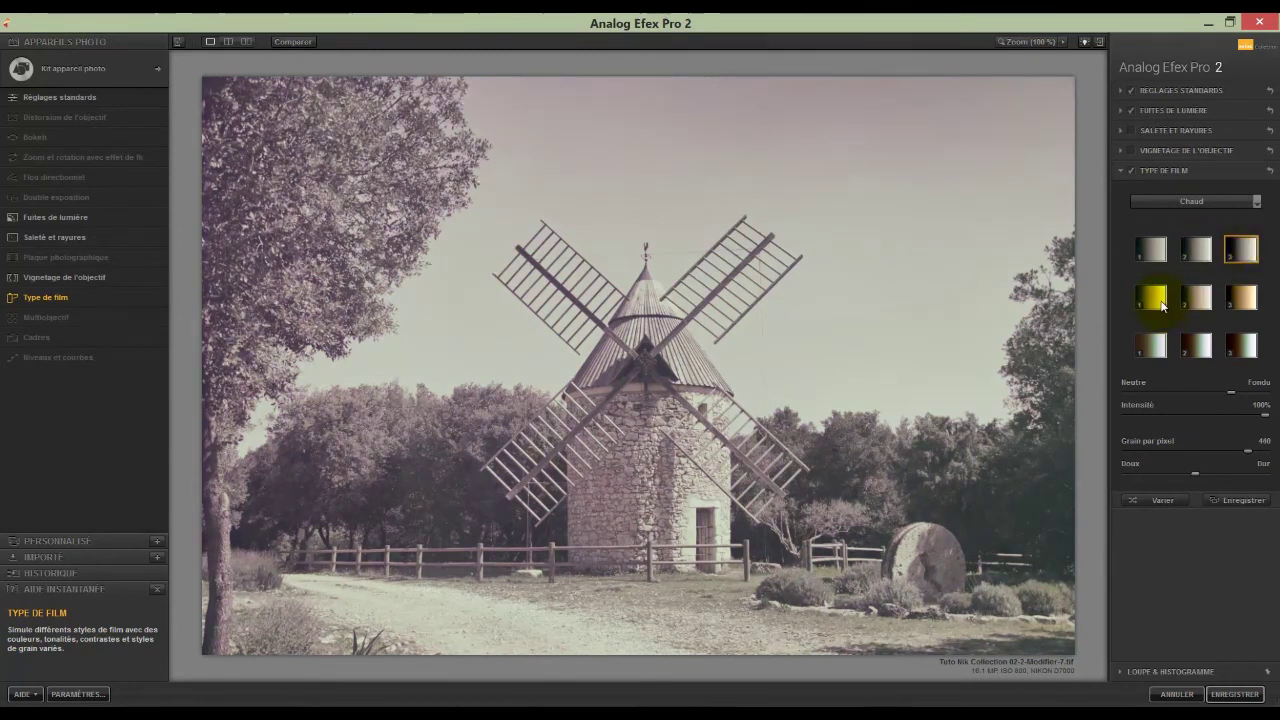
left_click(1132, 170)
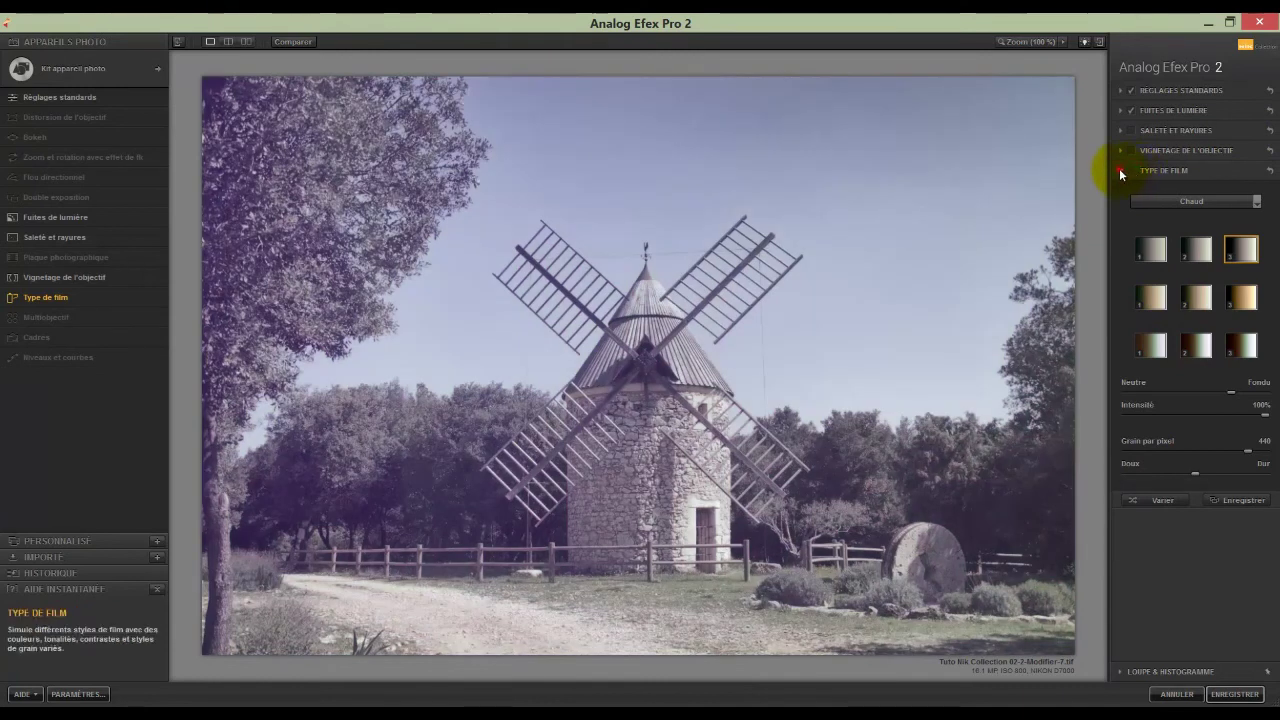
left_click(1120, 170)
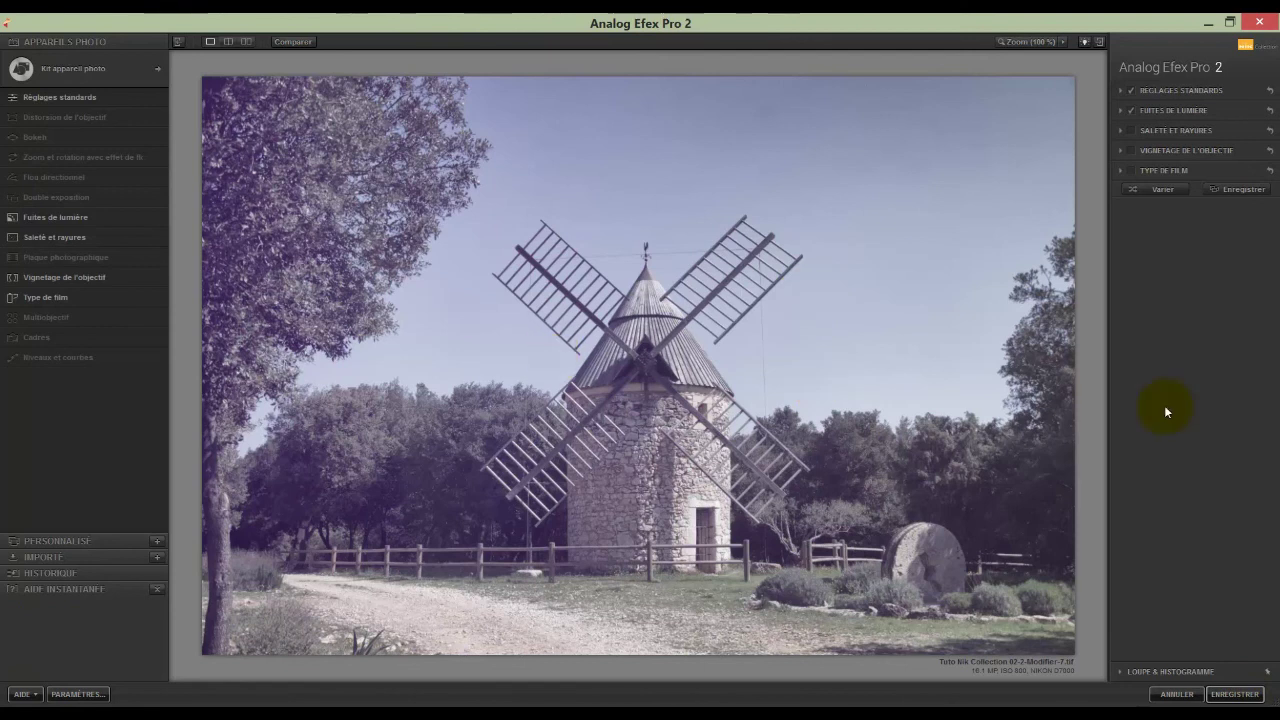
Save the current filter combination as a custom preset named Tuto 3.
left_click(1256, 192)
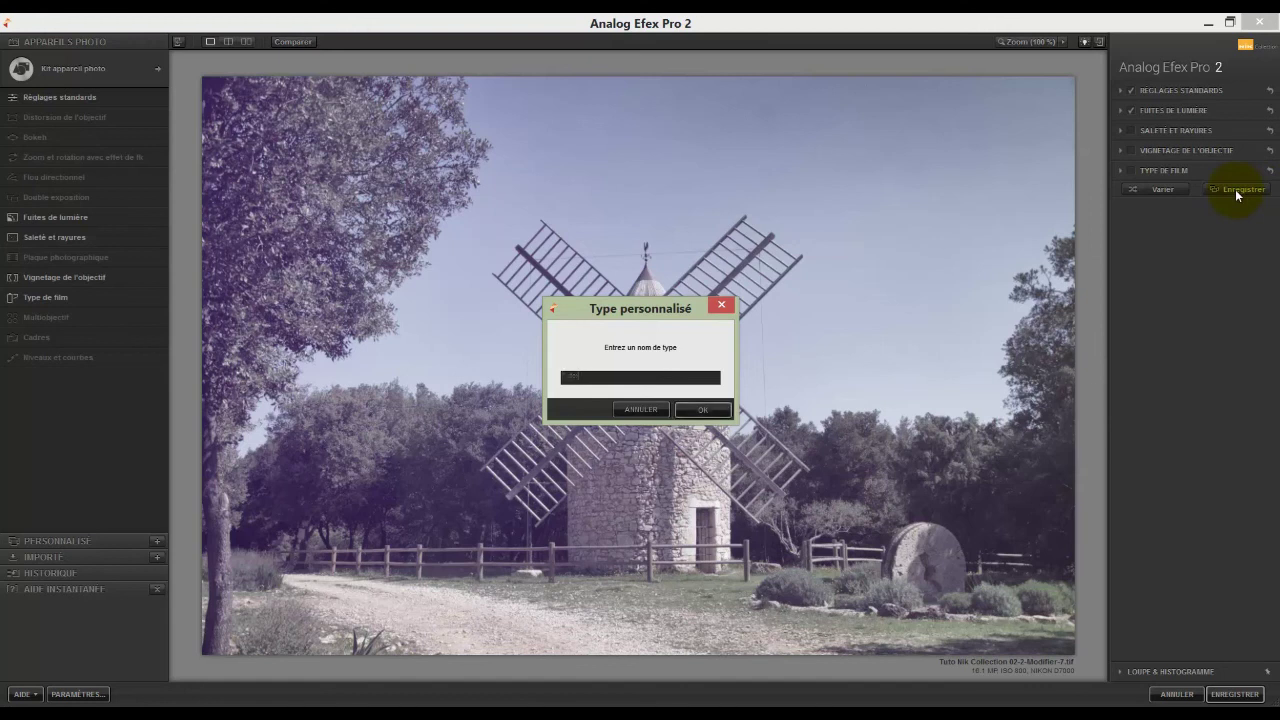
left_click(705, 411)
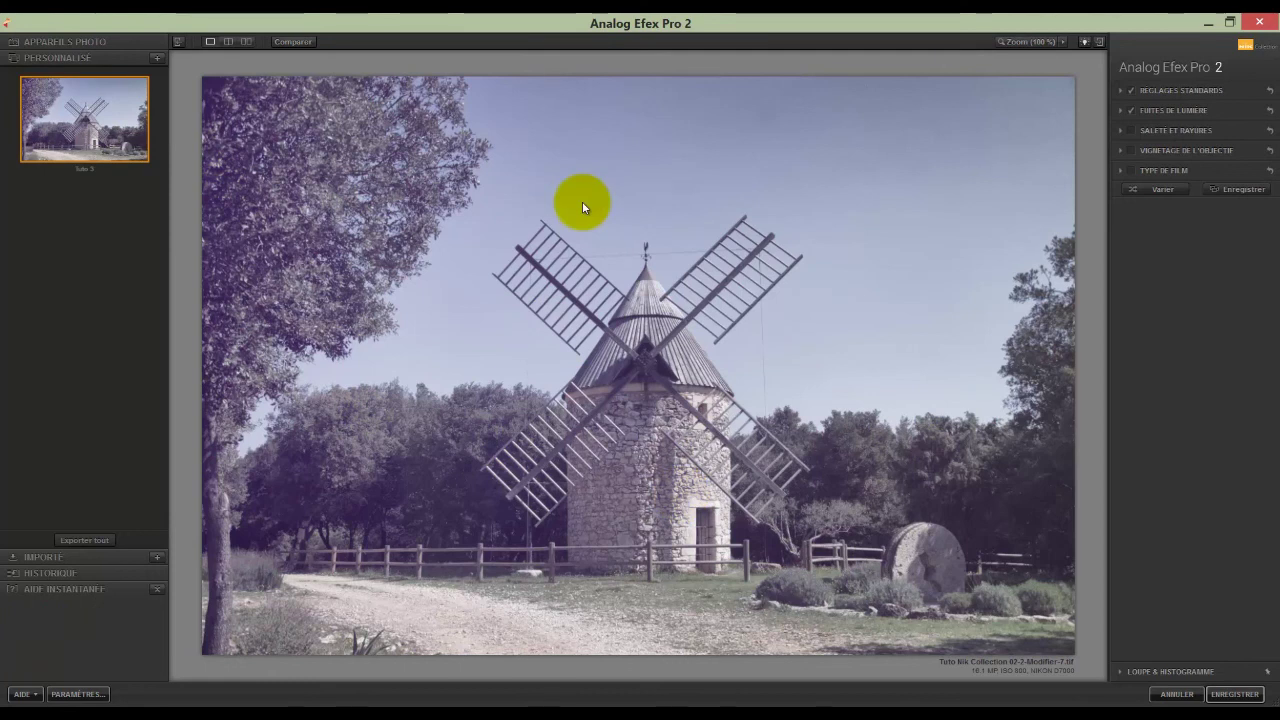
mouse_move(112, 125)
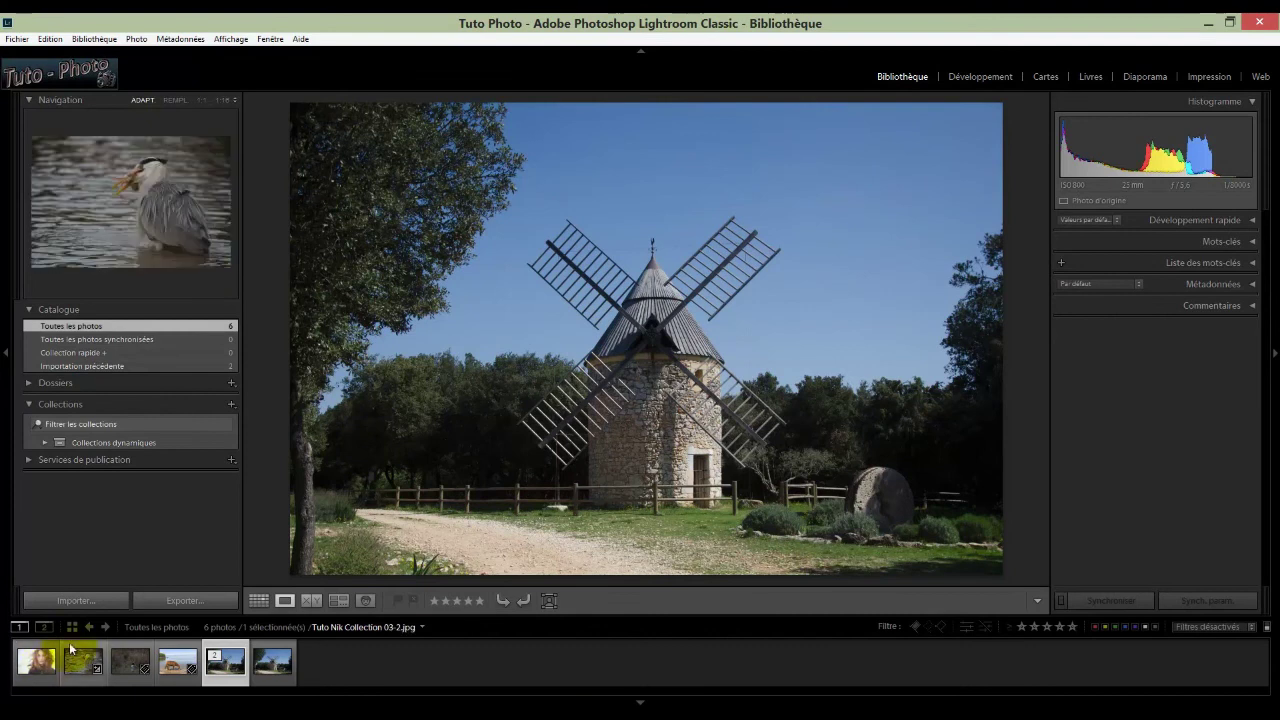
Show the Lightroom library as a grid and select the photo of the horse drinking at the lake.
key("g")
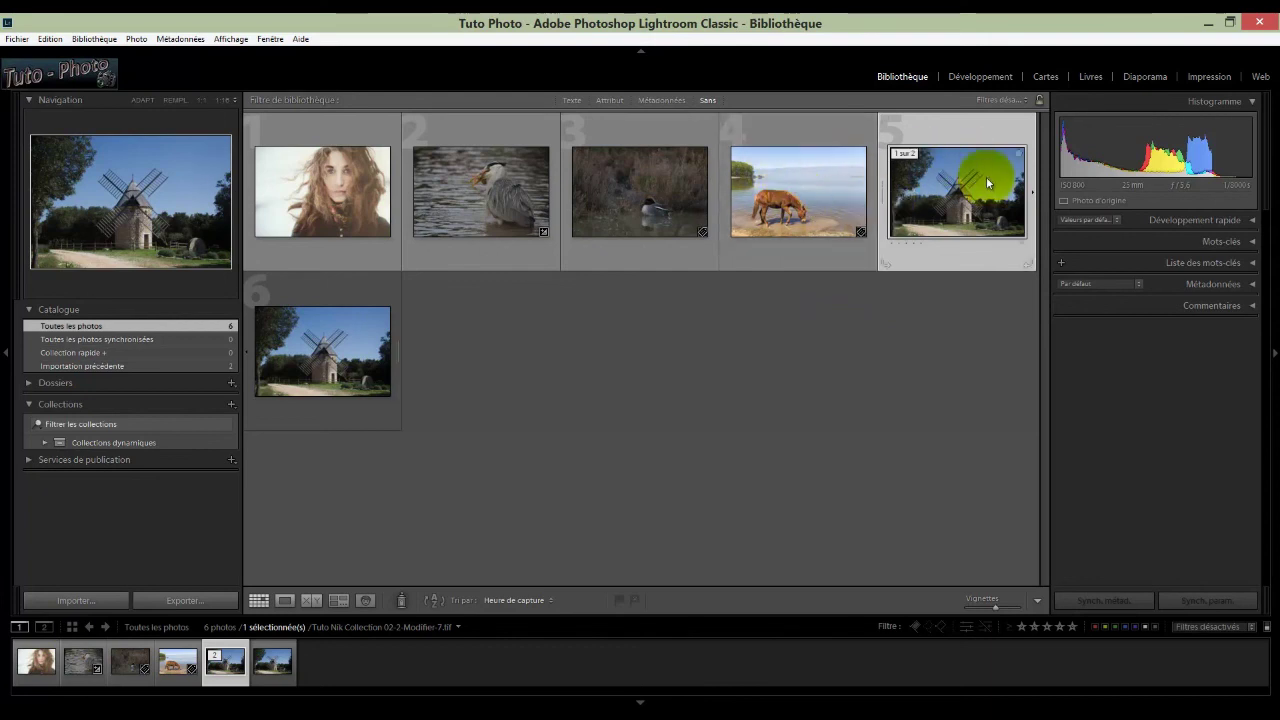
left_click(804, 178)
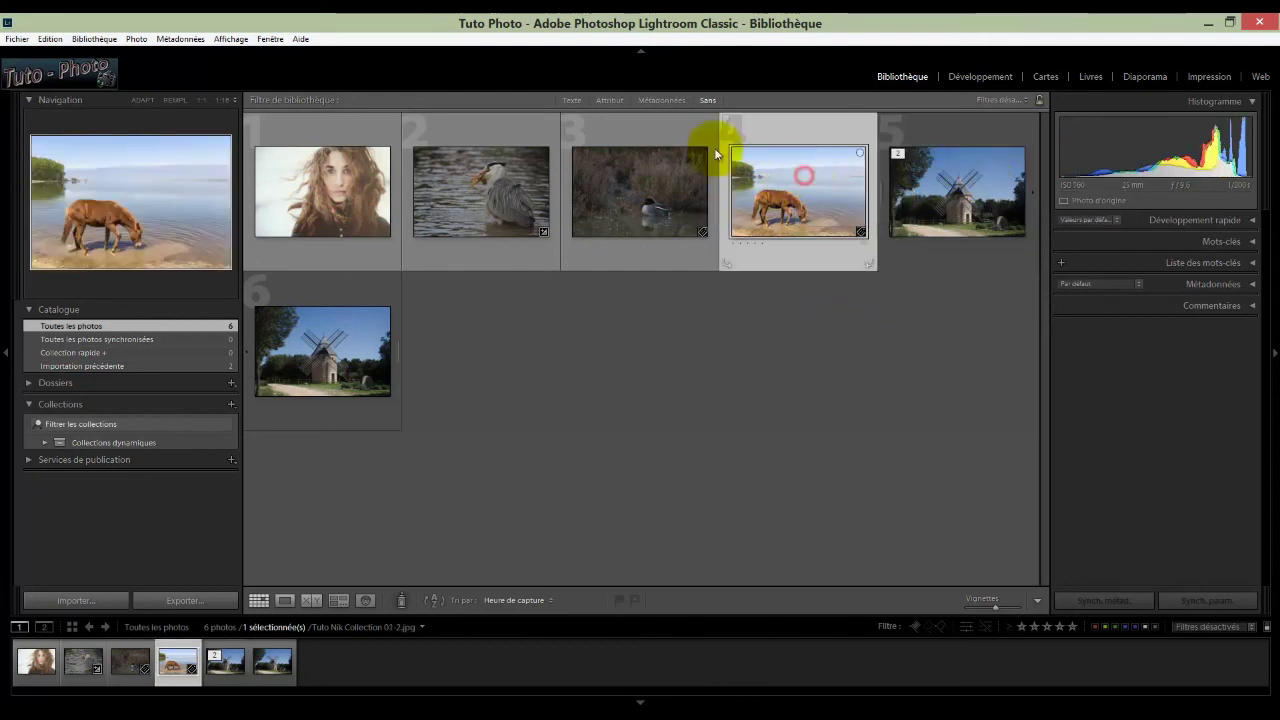
Send a copy of the horse photo with Lightroom corrections to Analog Efex Pro 2 and display it there.
left_click(137, 40)
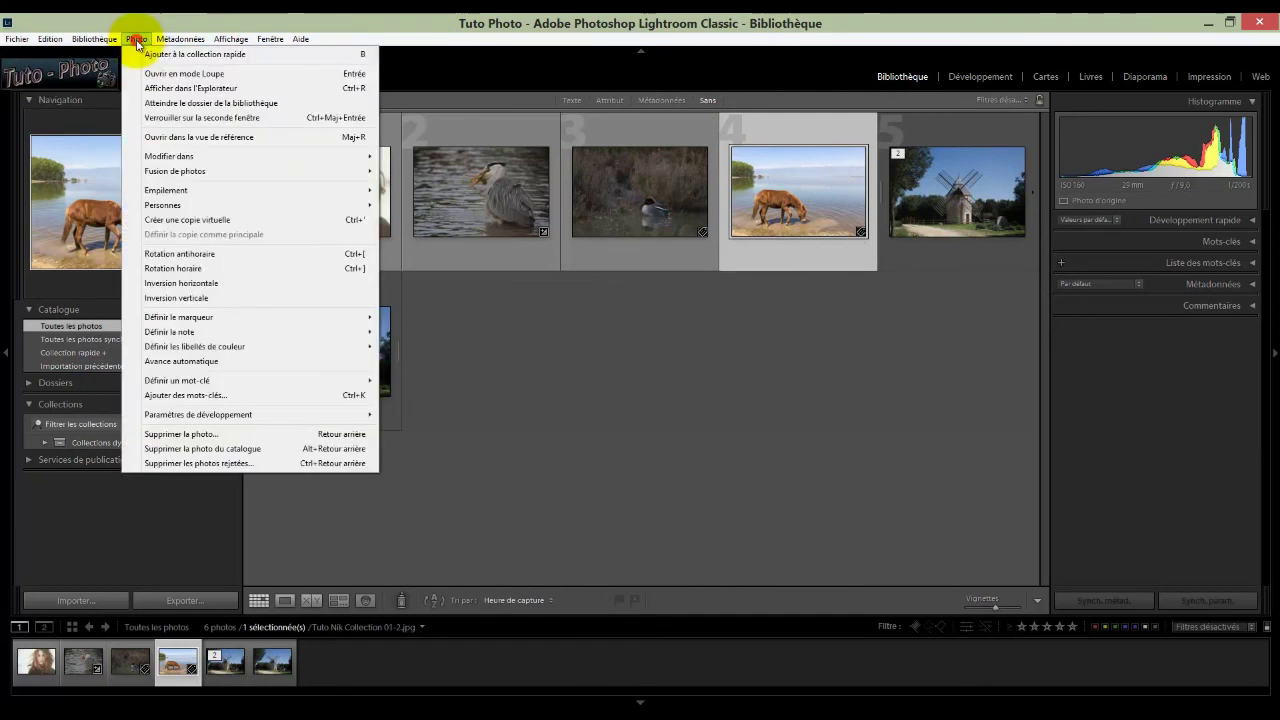
mouse_move(169, 156)
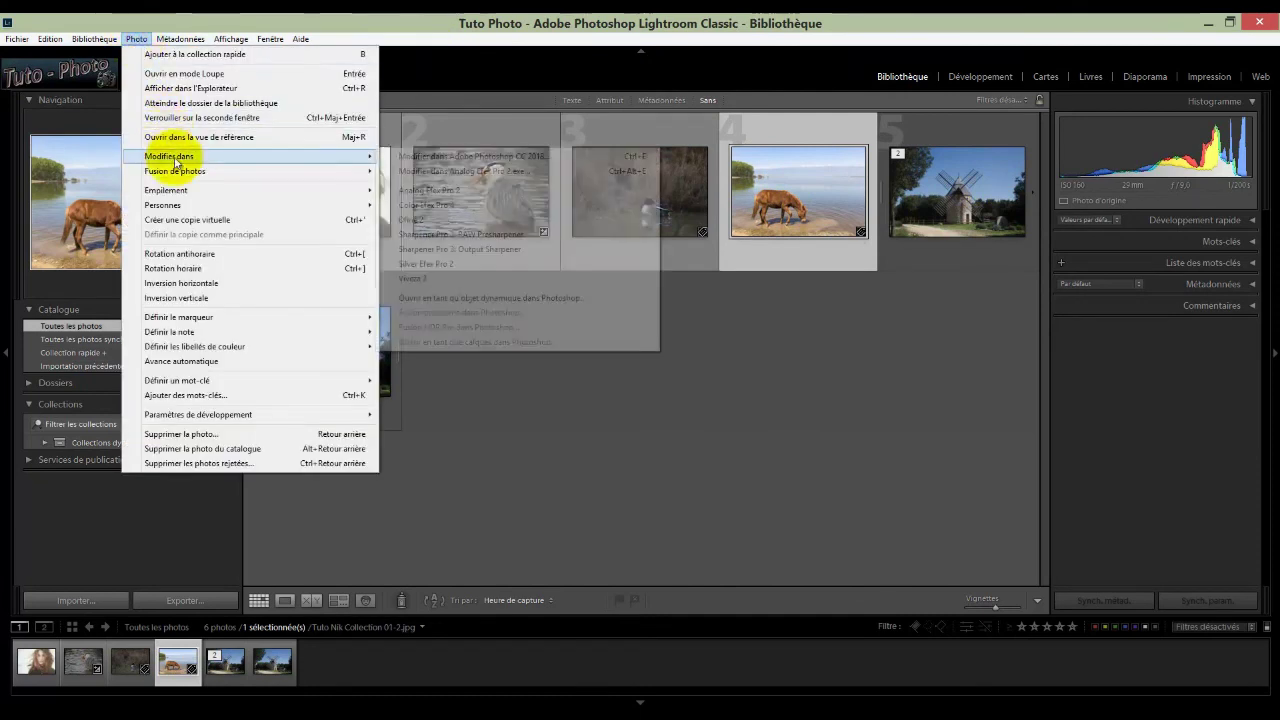
left_click(434, 189)
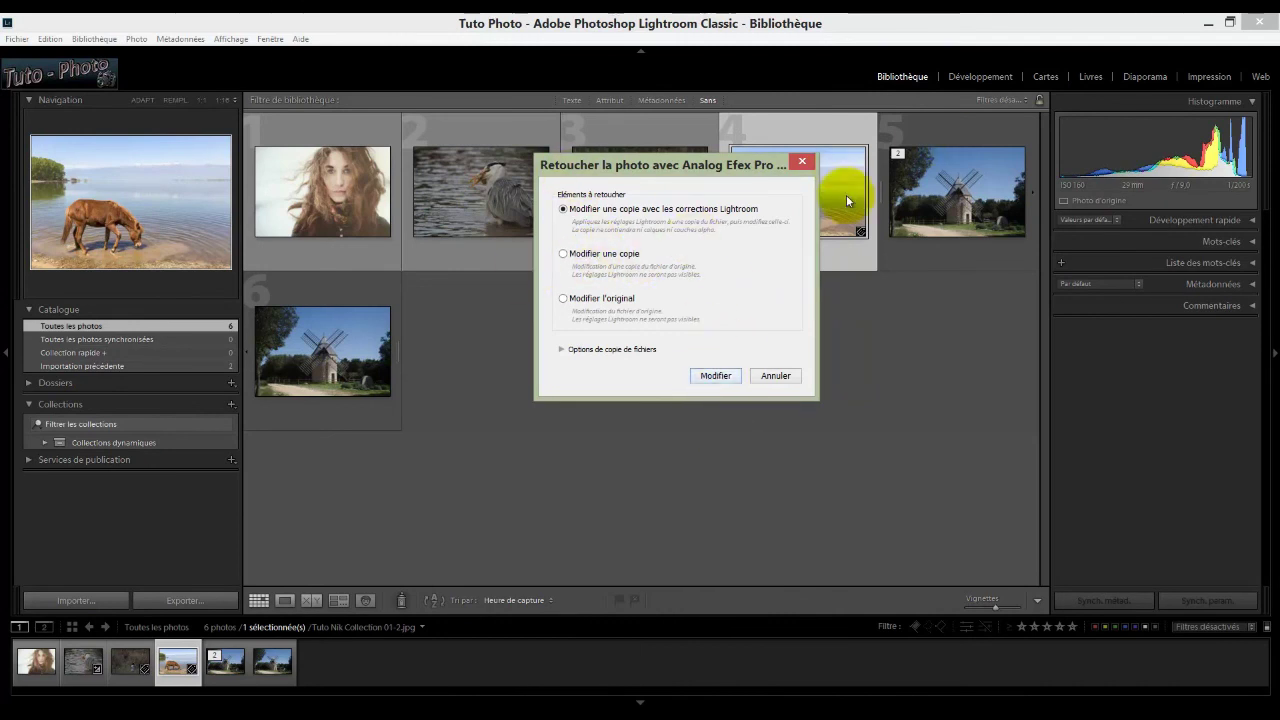
left_click(720, 377)
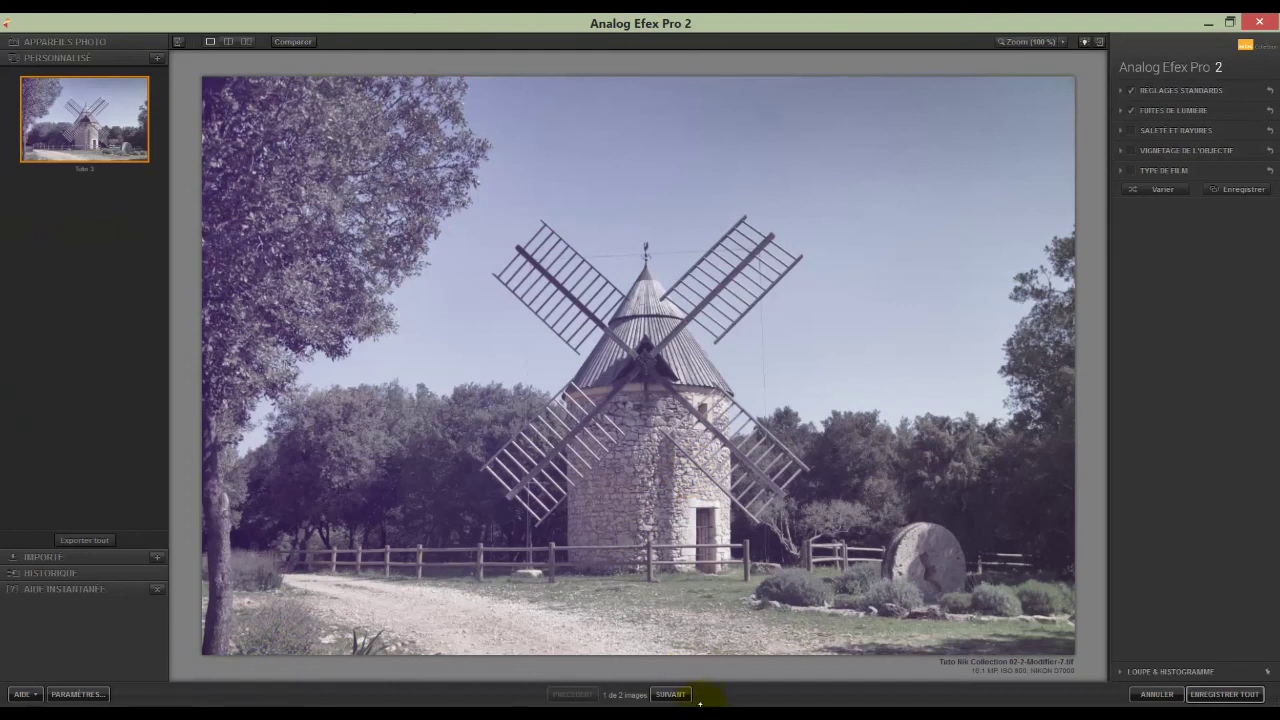
left_click(668, 695)
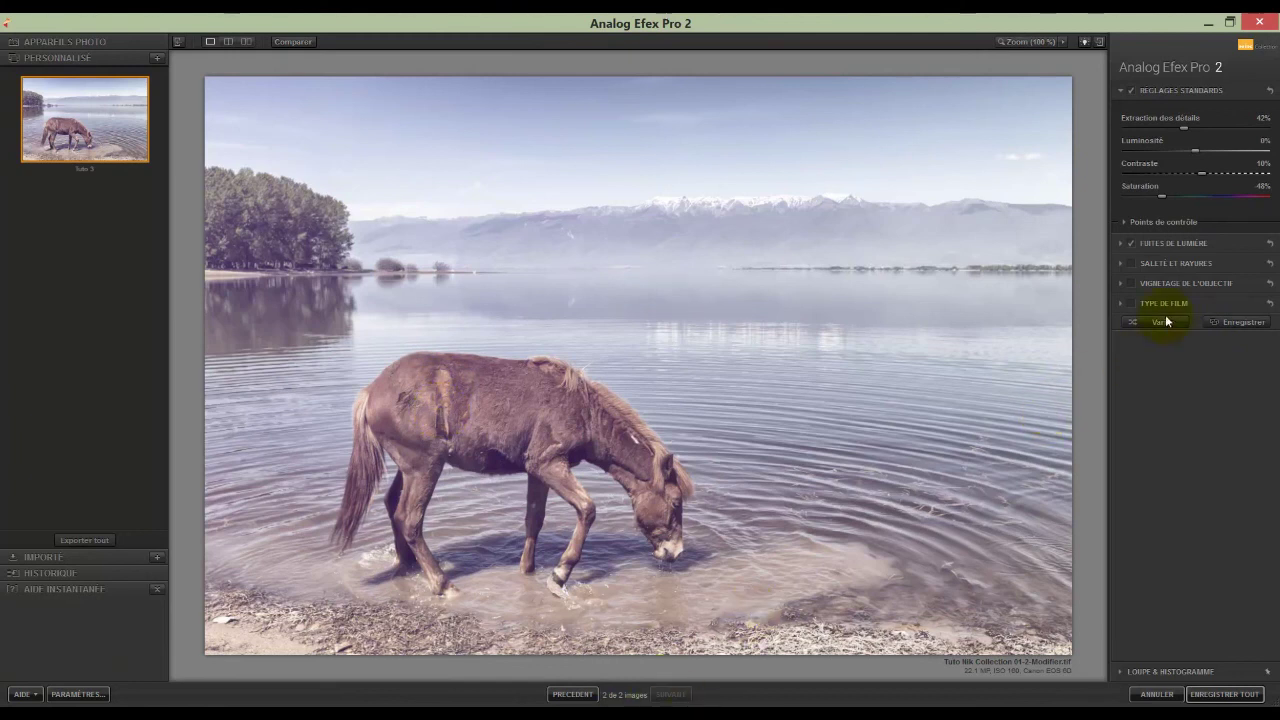
Set the horse photo's detail extraction to 47%, contrast to -18% and saturation to -75% in Réglages standards.
left_click(1119, 241)
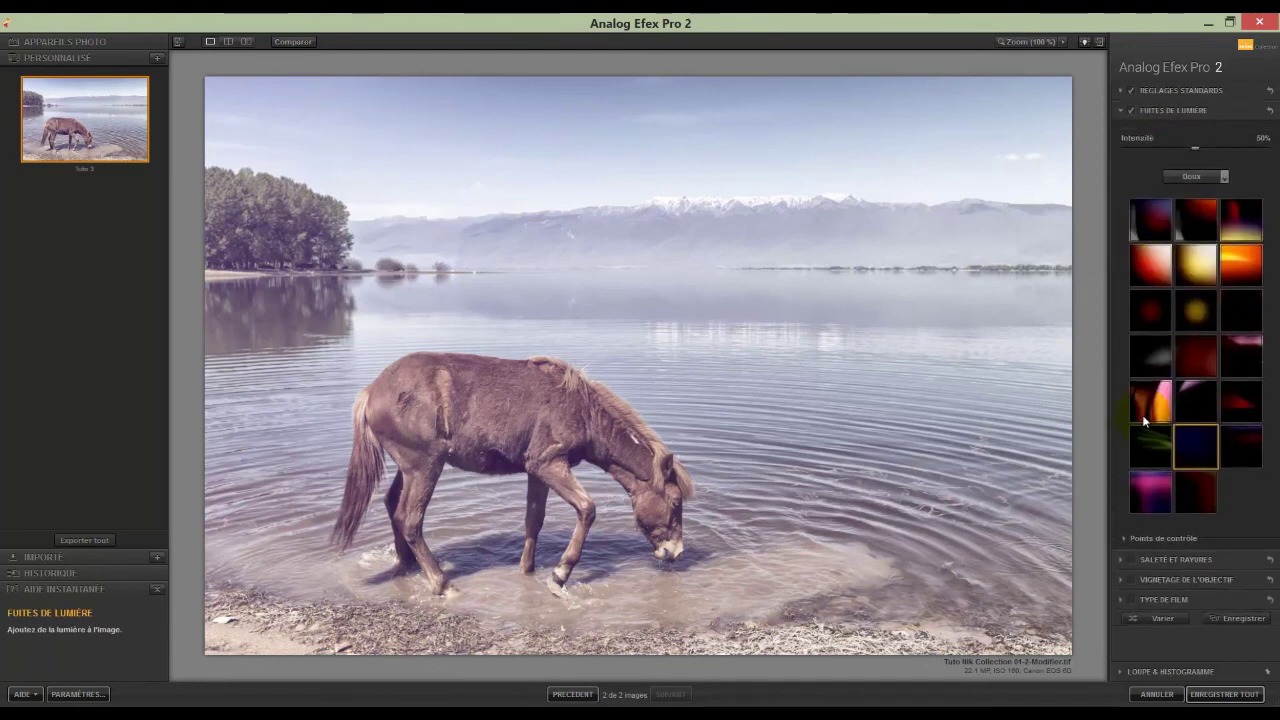
left_click(1122, 90)
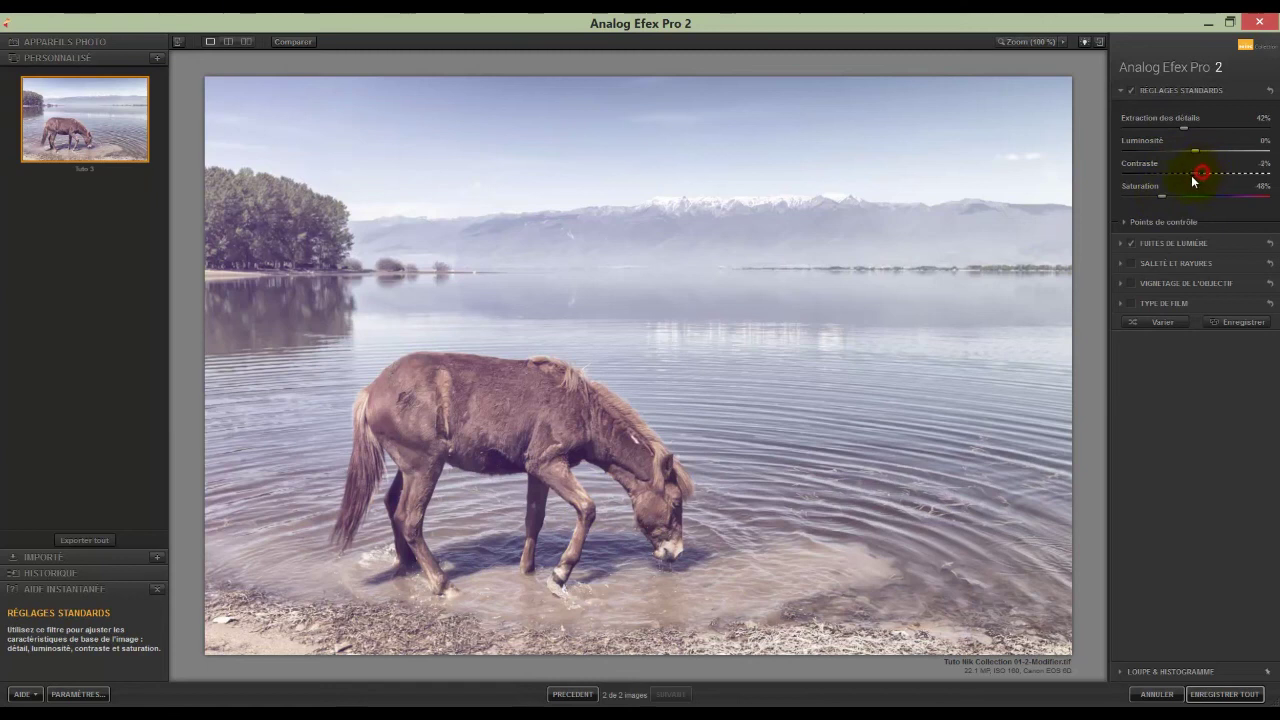
left_click_drag(1191, 175, 1140, 201)
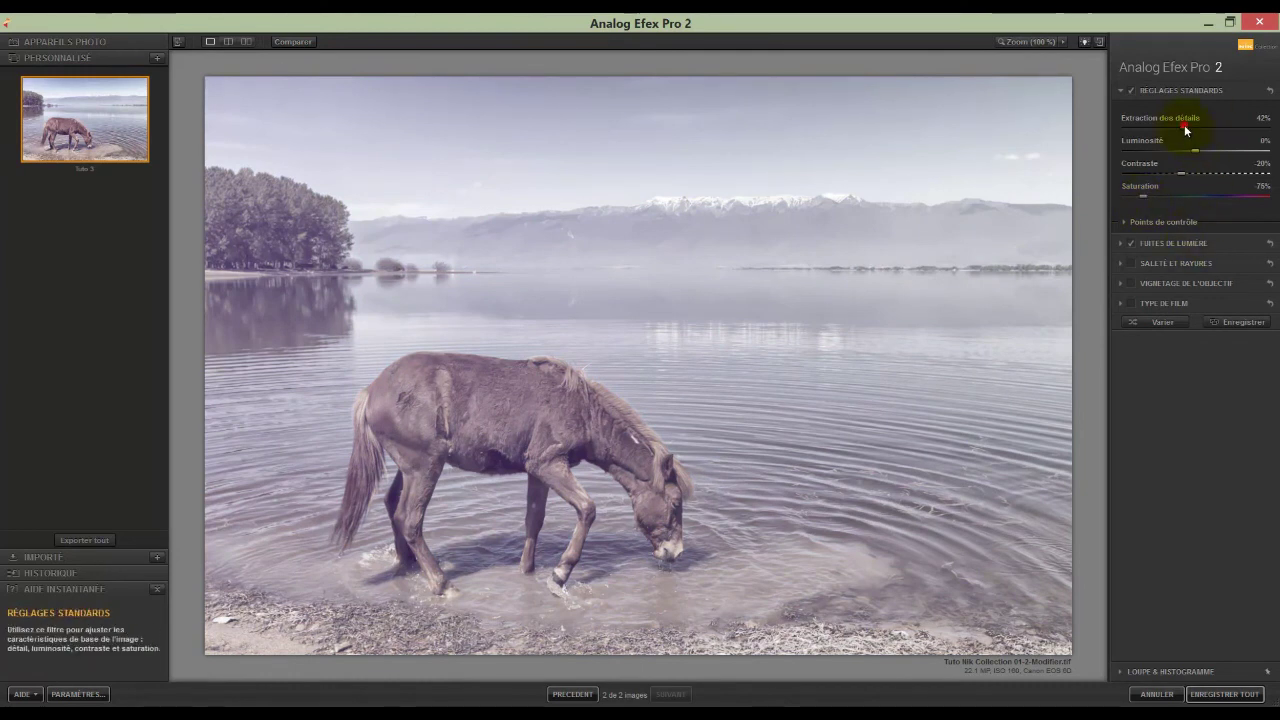
mouse_move(1184, 125)
left_mouse_down()
mouse_move(1201, 119)
mouse_move(1170, 128)
mouse_move(1192, 122)
left_mouse_up()
left_click_drag(1184, 171, 1172, 177)
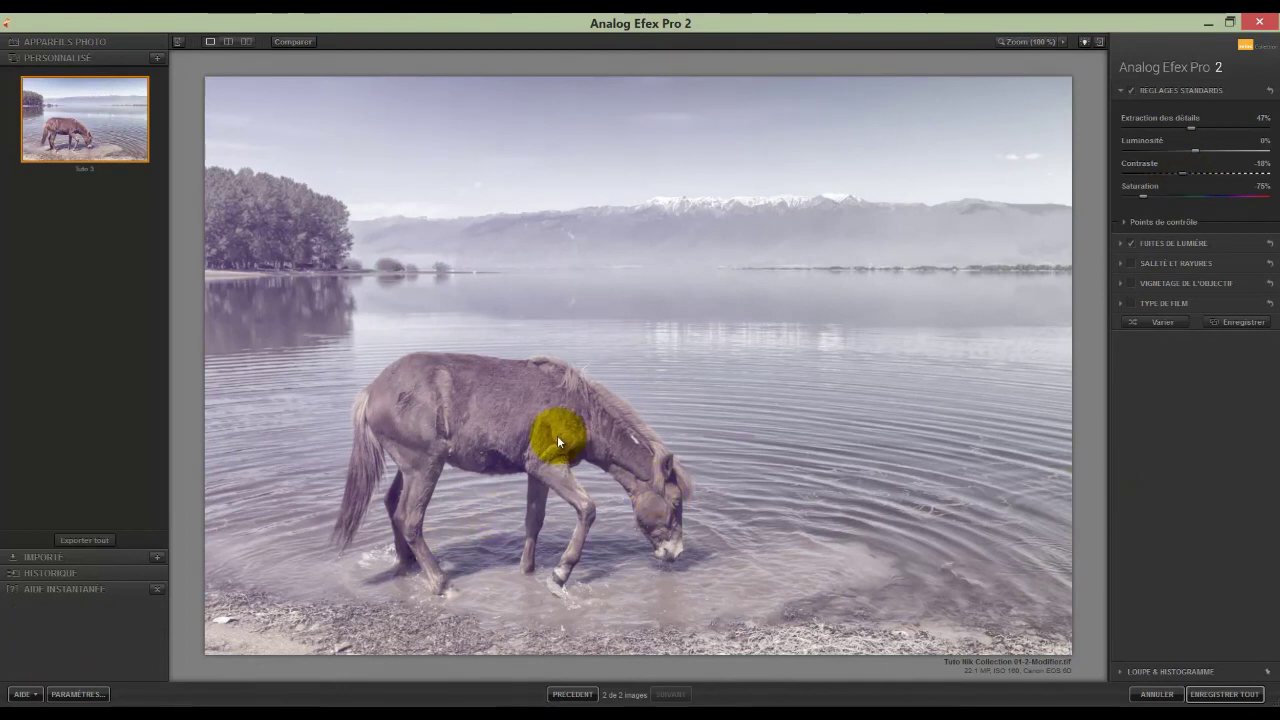
Return to the windmill image and cancel the two-image retouching session without saving.
mouse_move(118, 128)
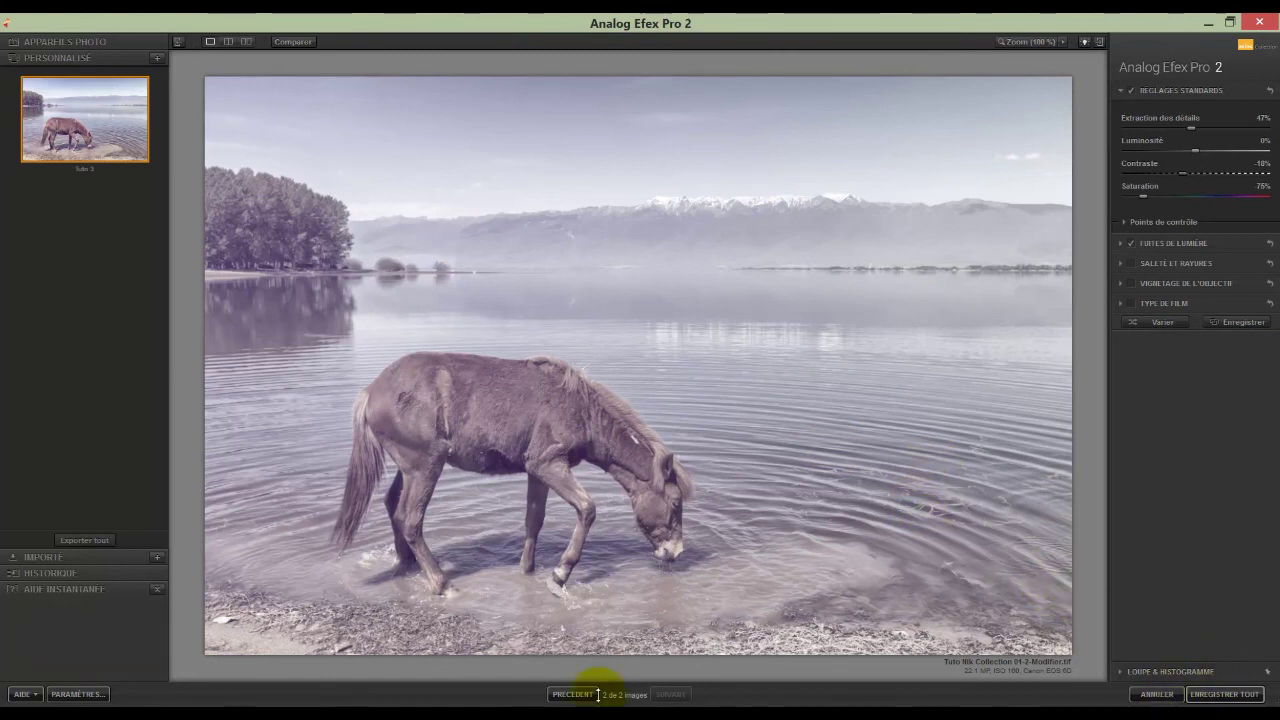
left_click(676, 693)
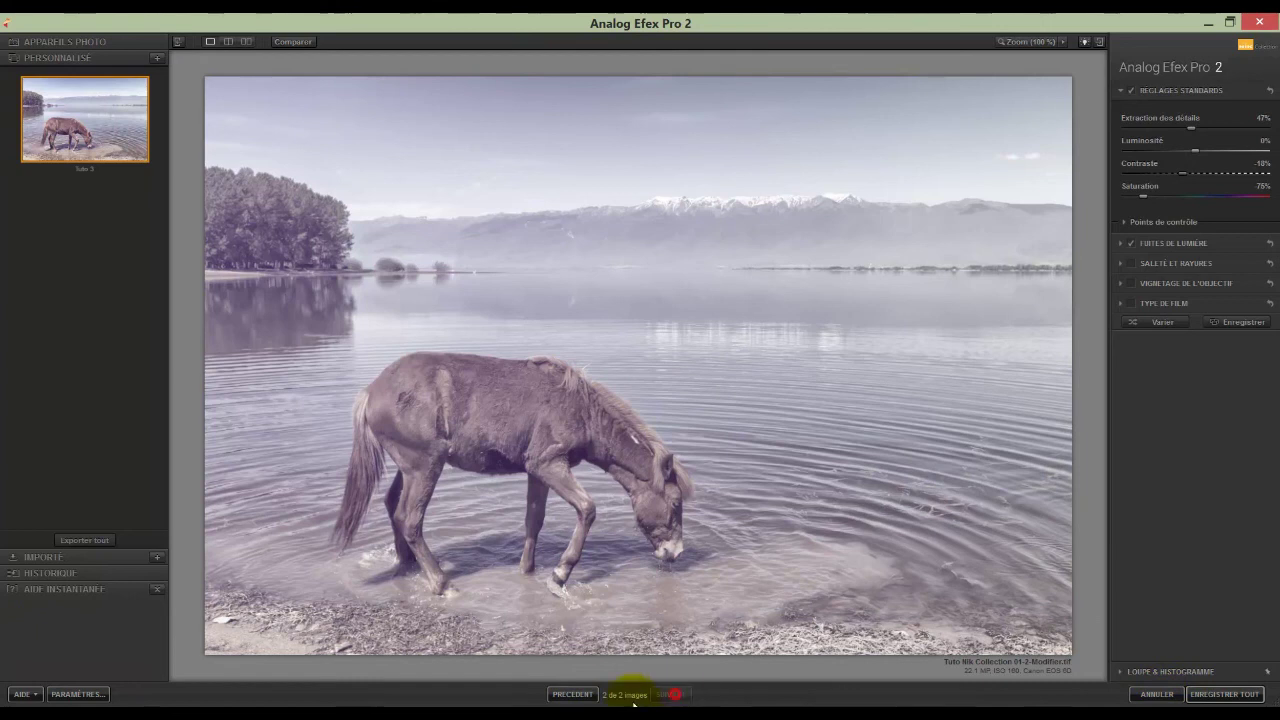
left_click(572, 693)
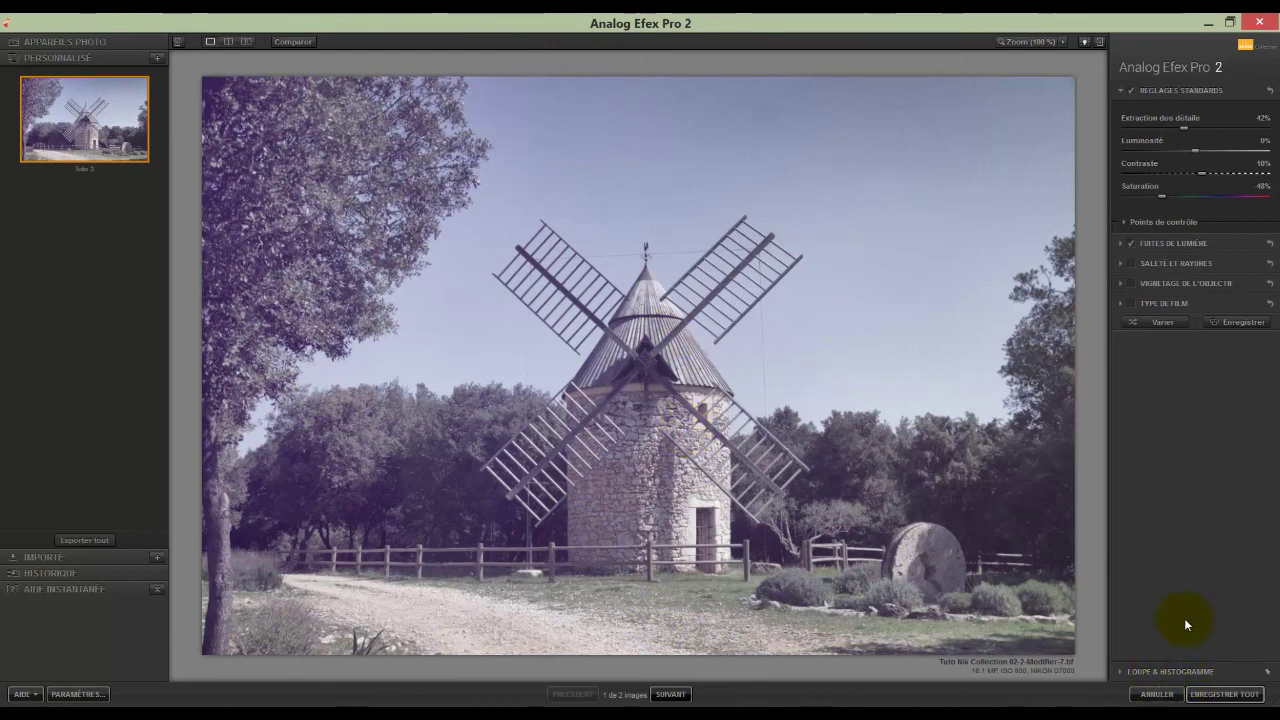
left_click(1165, 697)
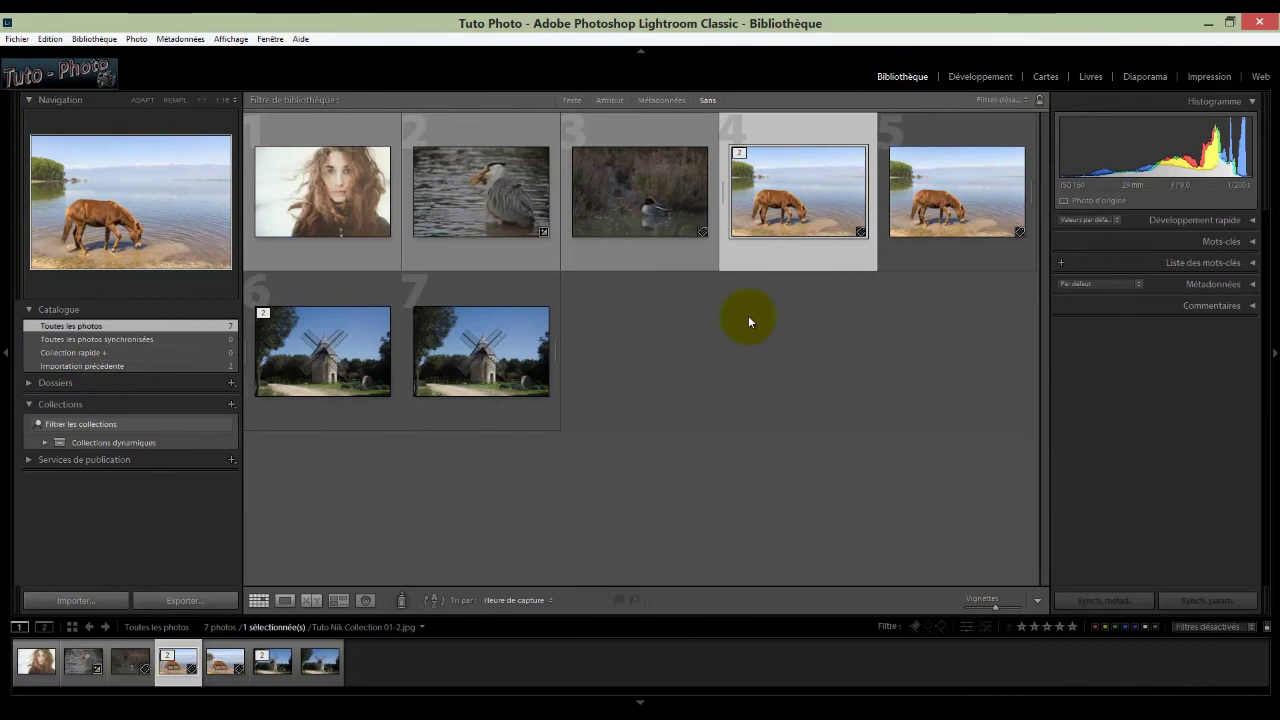
Remove the TIFF copy of the horse photo from the Lightroom catalogue only, without deleting it from disk.
right_click(177, 665)
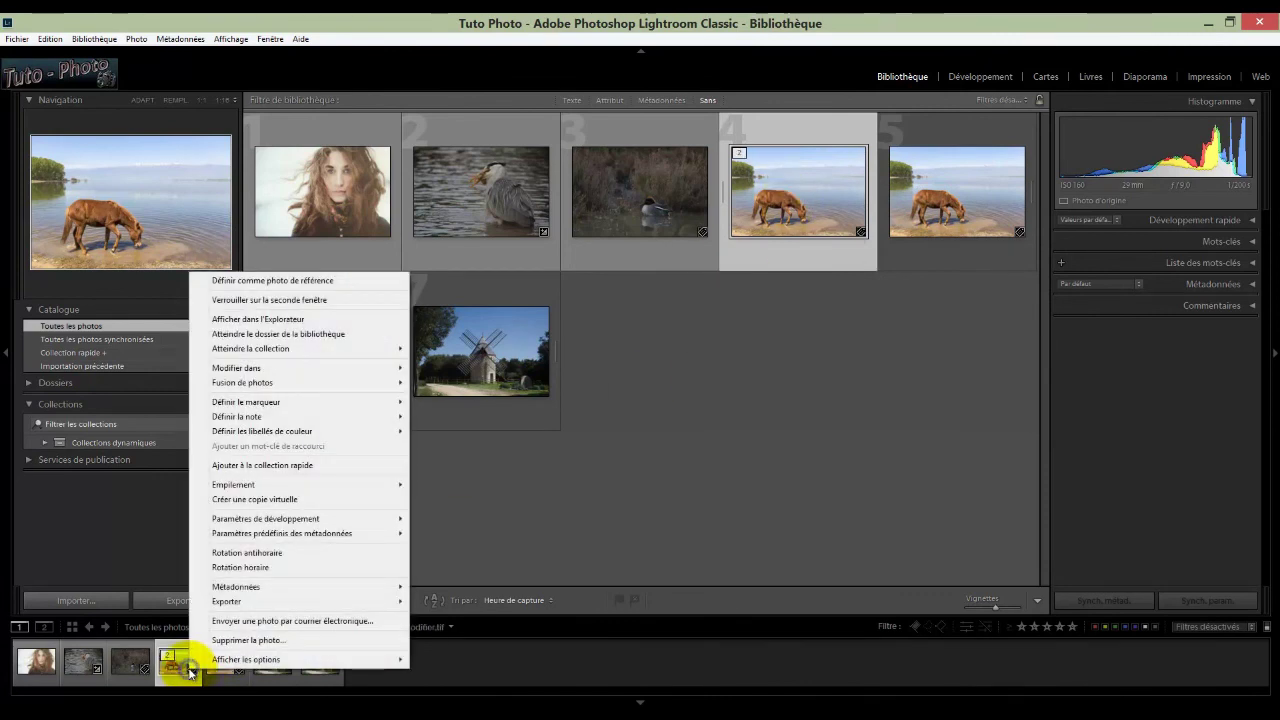
left_click(236, 643)
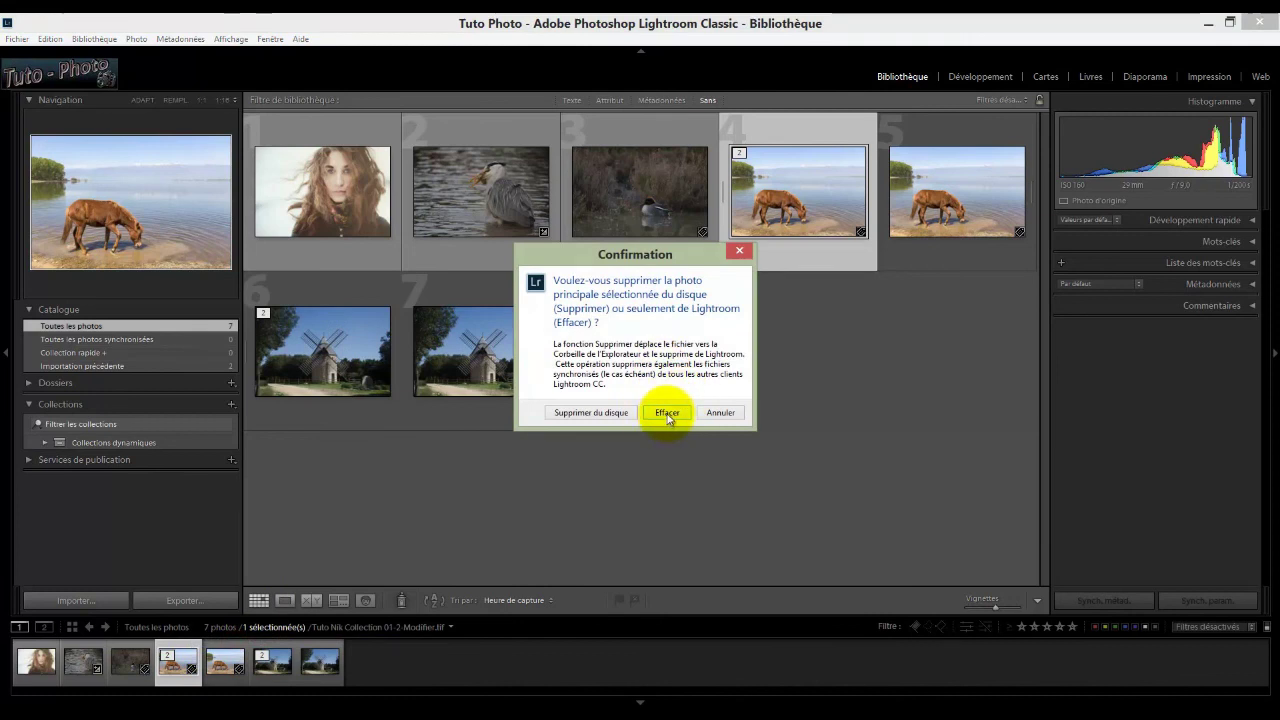
left_click(670, 413)
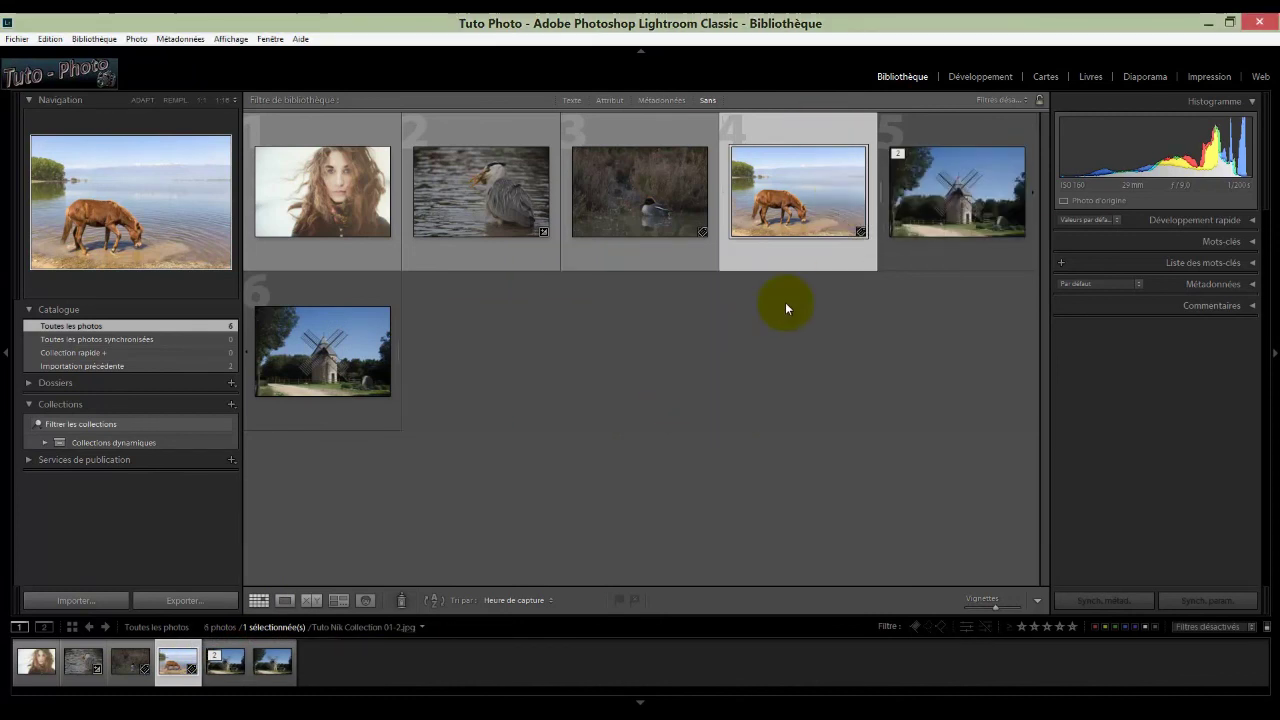
Open a copy of the windmill TIFF Tuto Nik Collection 02-2-Modifier-7 in Analog Efex Pro 2.
left_click(228, 668)
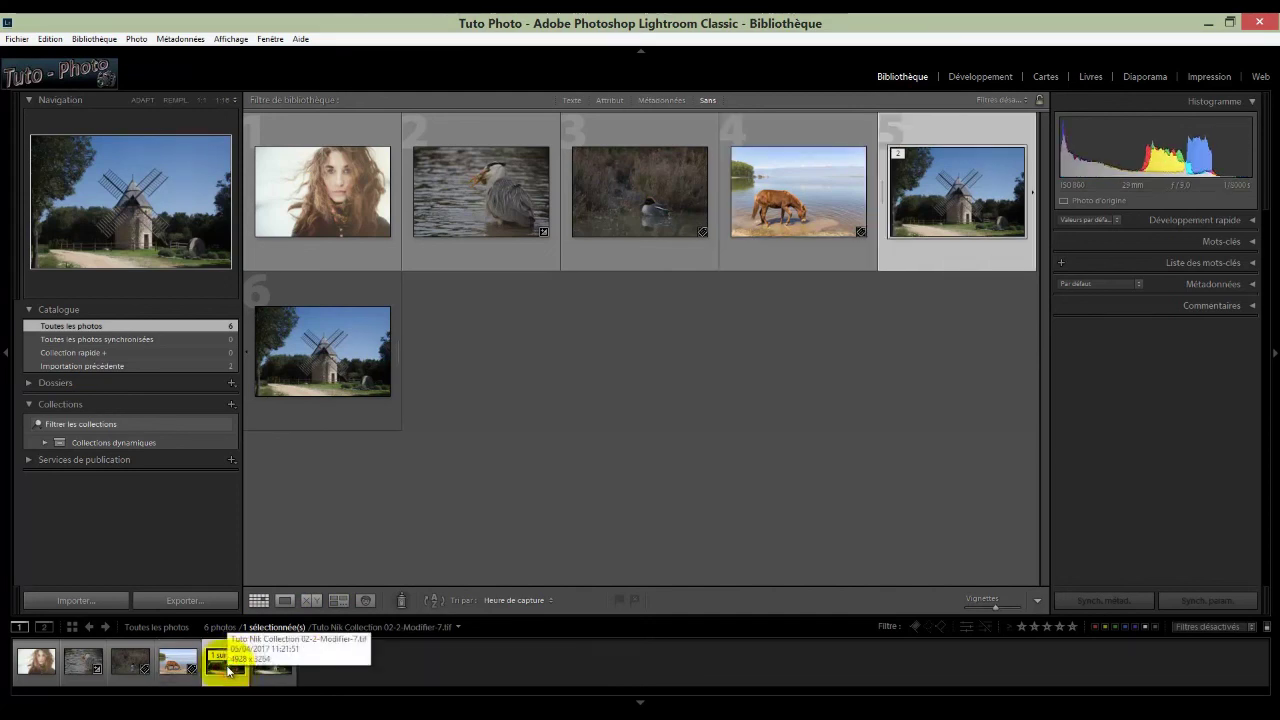
left_click(136, 38)
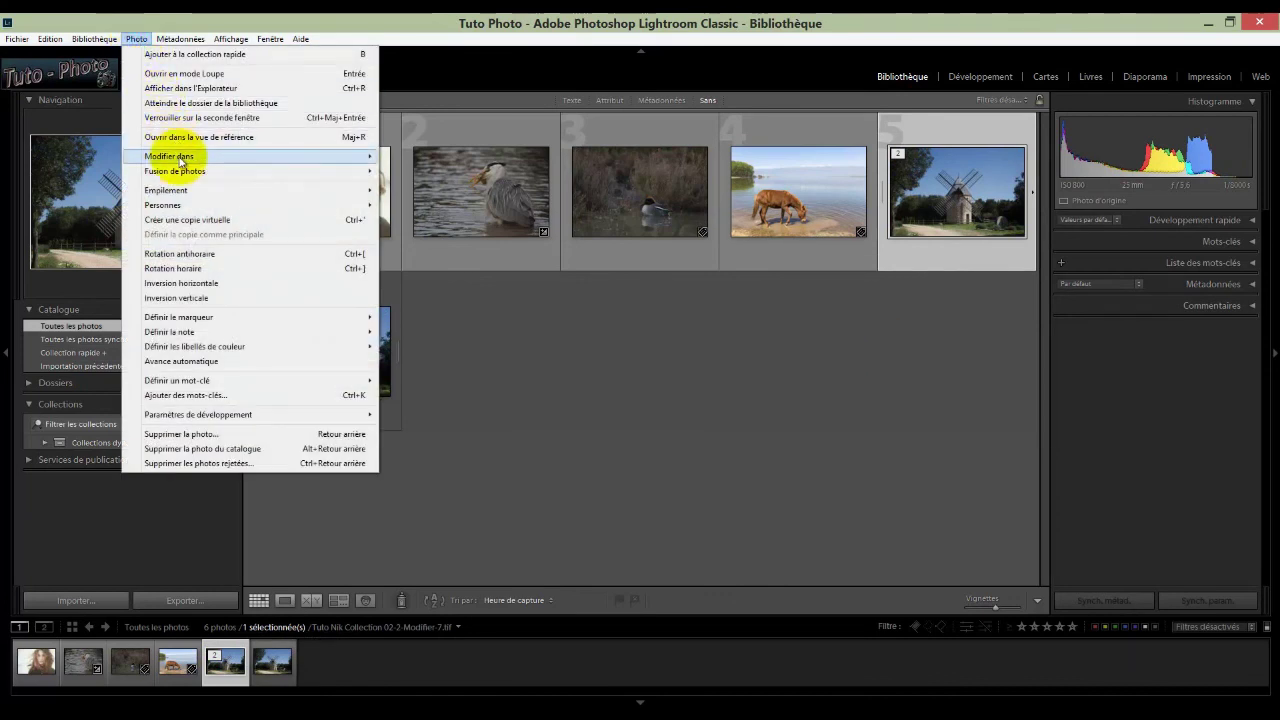
mouse_move(180, 160)
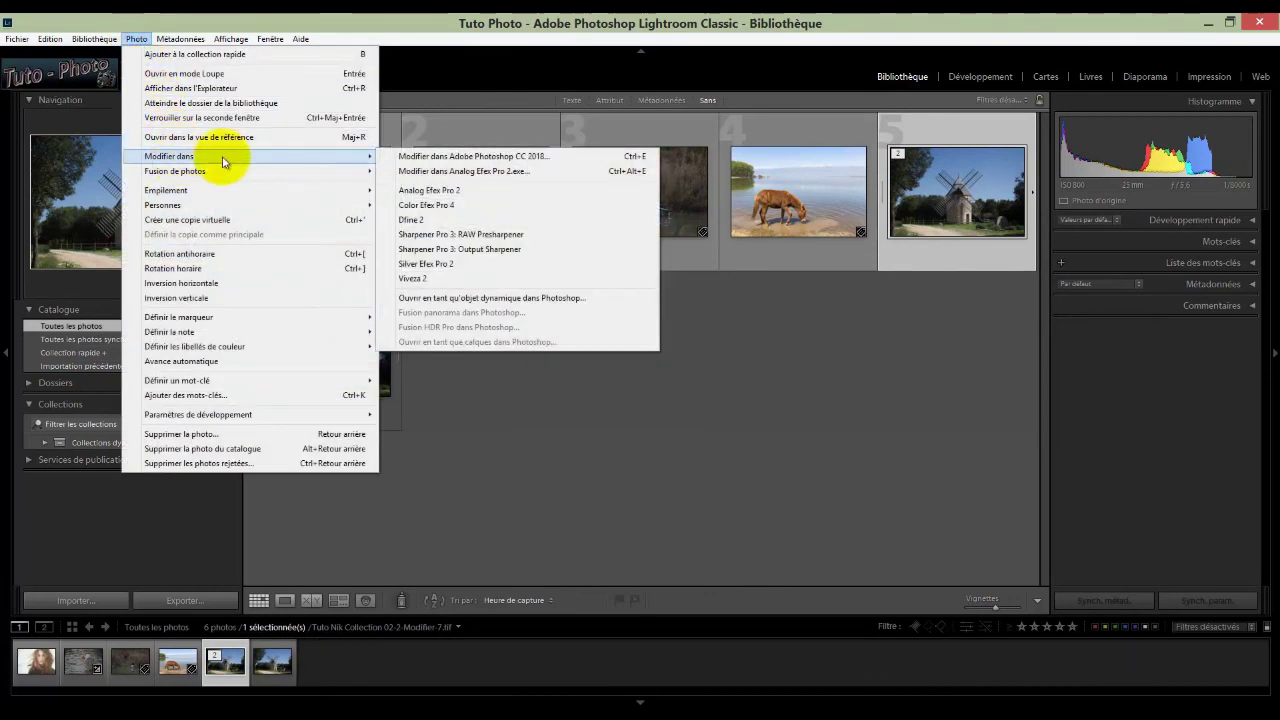
left_click(448, 191)
left_click(716, 376)
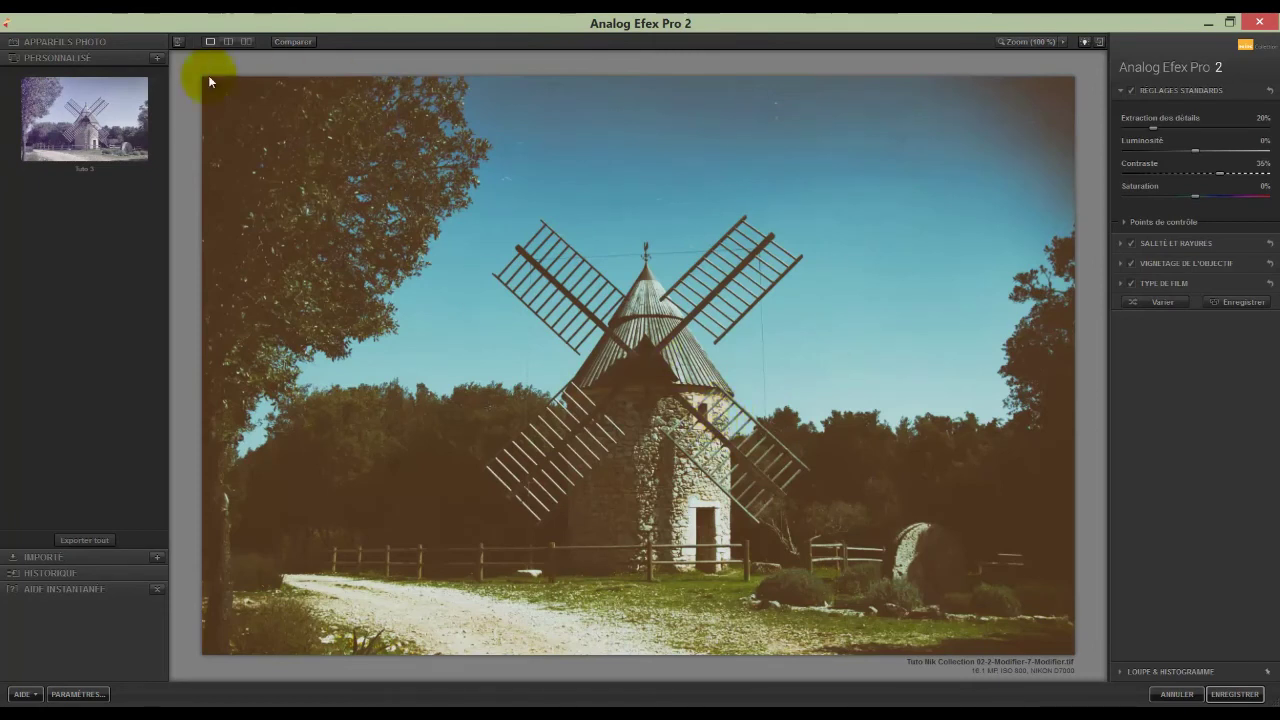
Apply the custom preset Tuto 3 to the windmill photo and save the result back to Lightroom.
left_click(75, 128)
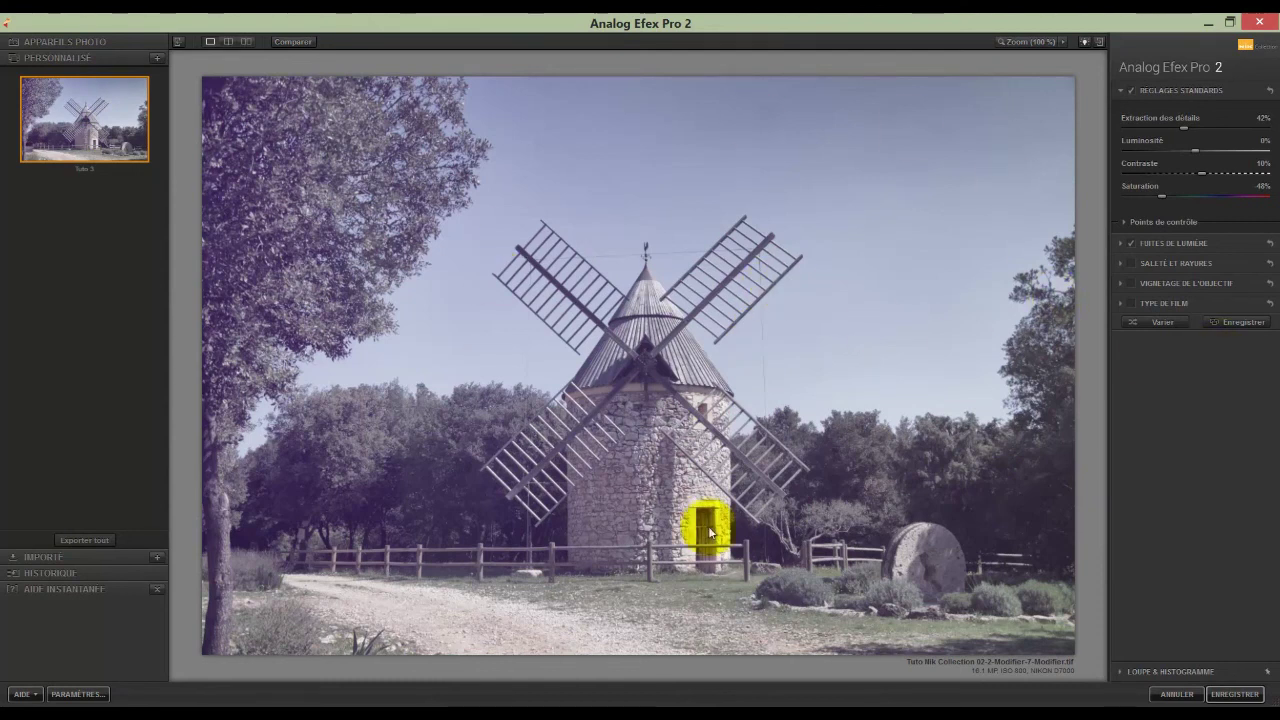
left_click(1230, 695)
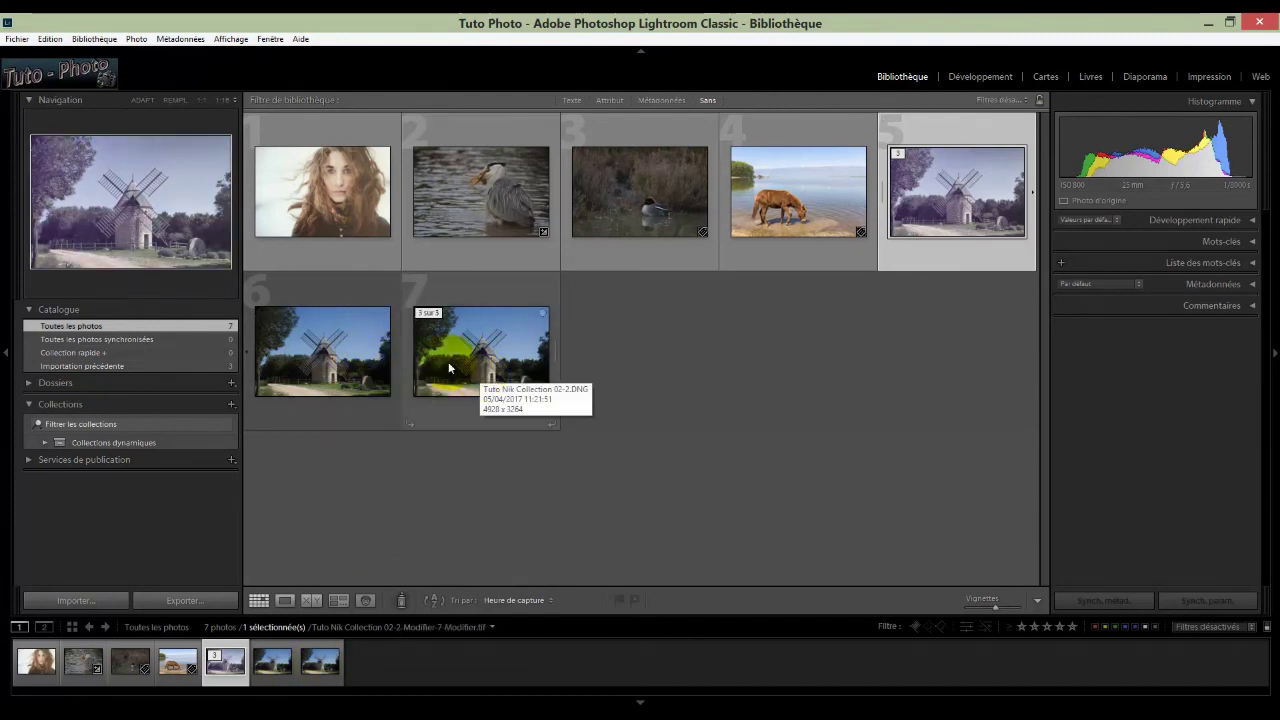
Remove the unretouched windmill TIFF from the Lightroom catalogue only, keeping its file on disk.
right_click(331, 349)
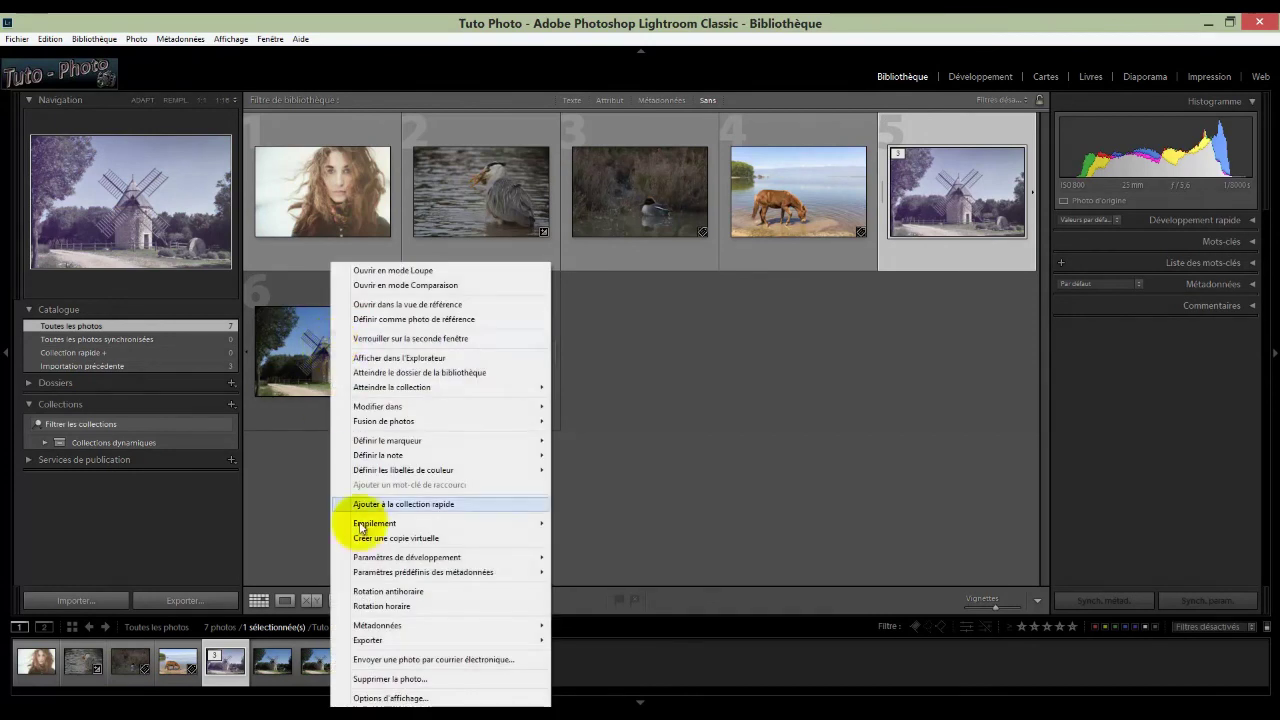
left_click(358, 679)
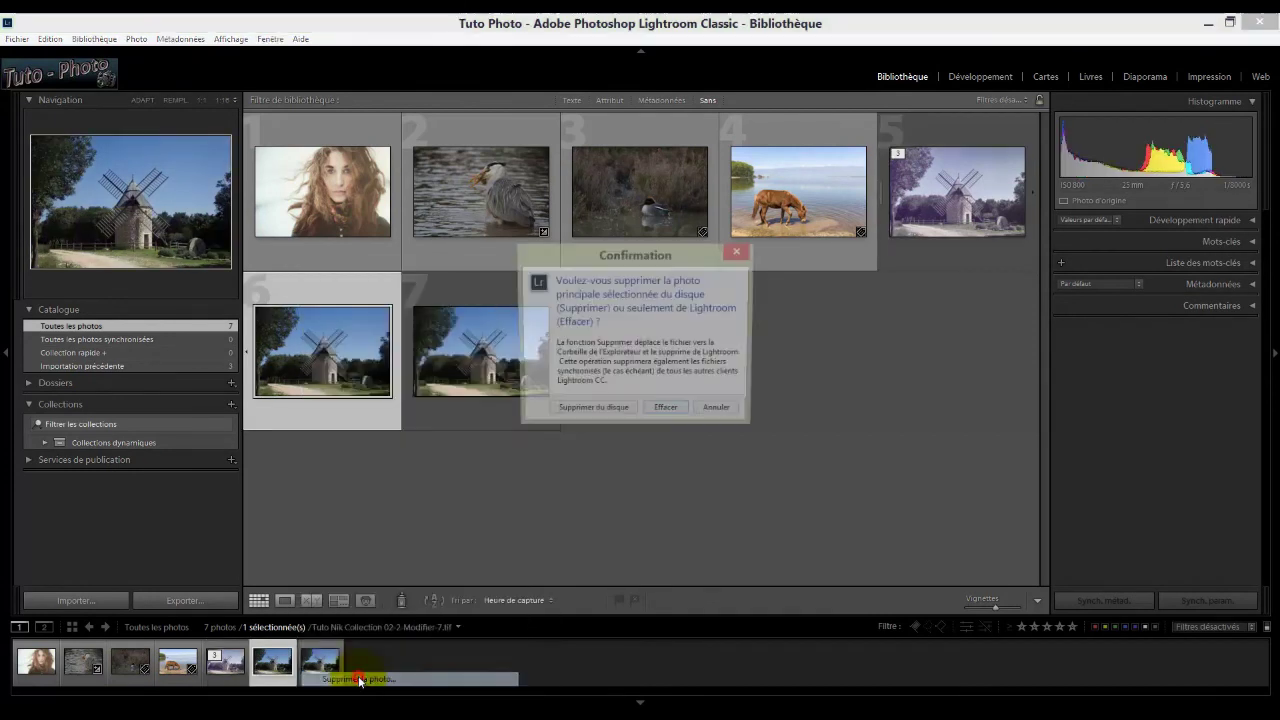
left_click(665, 408)
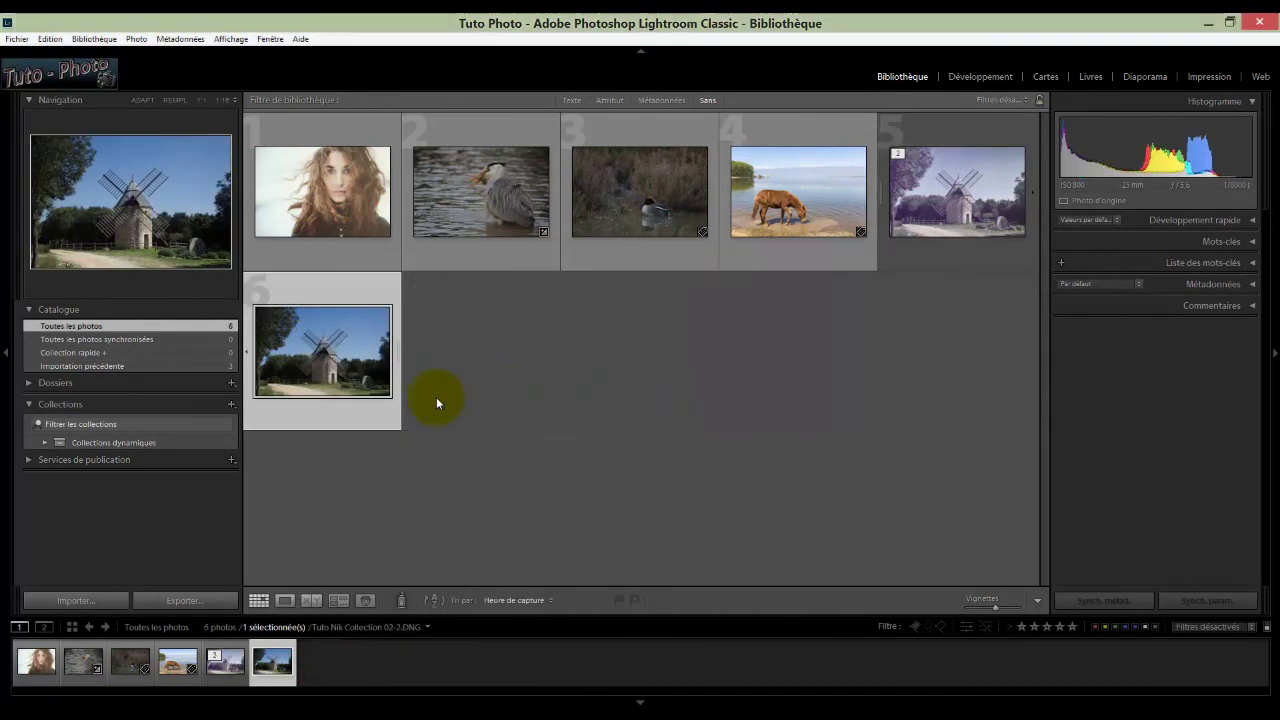
Enlarge the retouched windmill photo in Loupe view and open it in the Développement module.
double_click(962, 192)
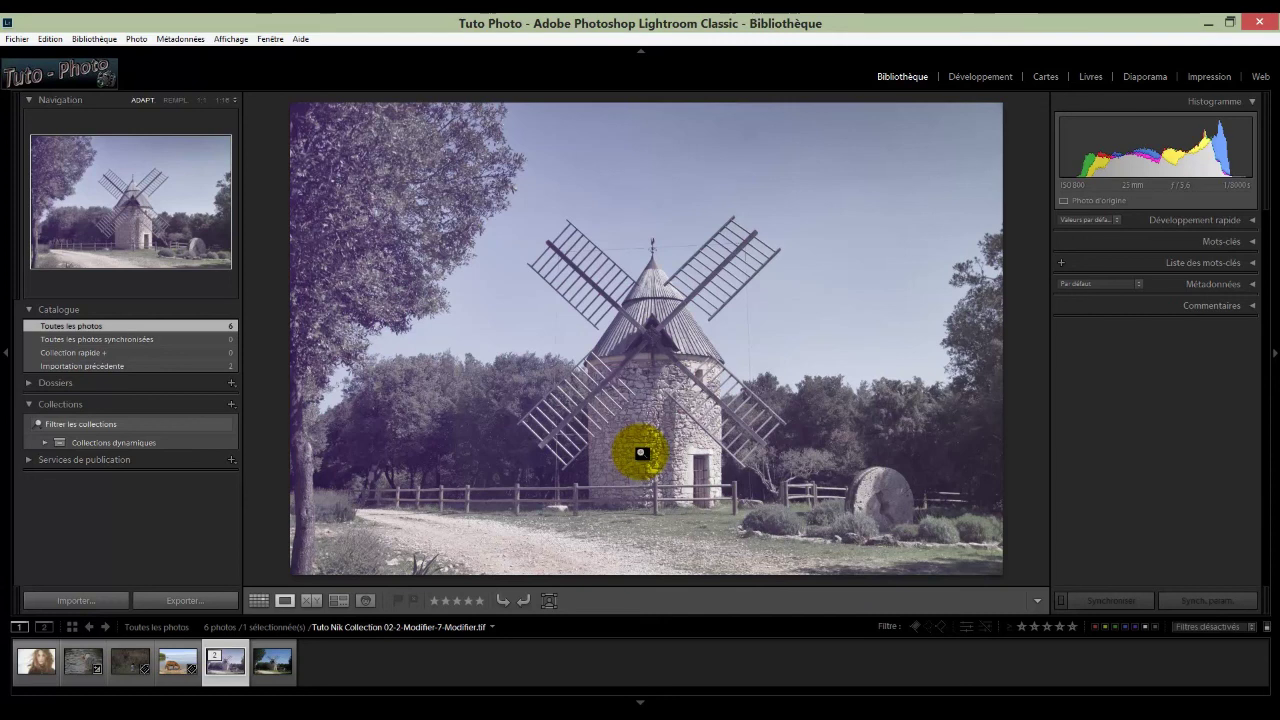
key("d")
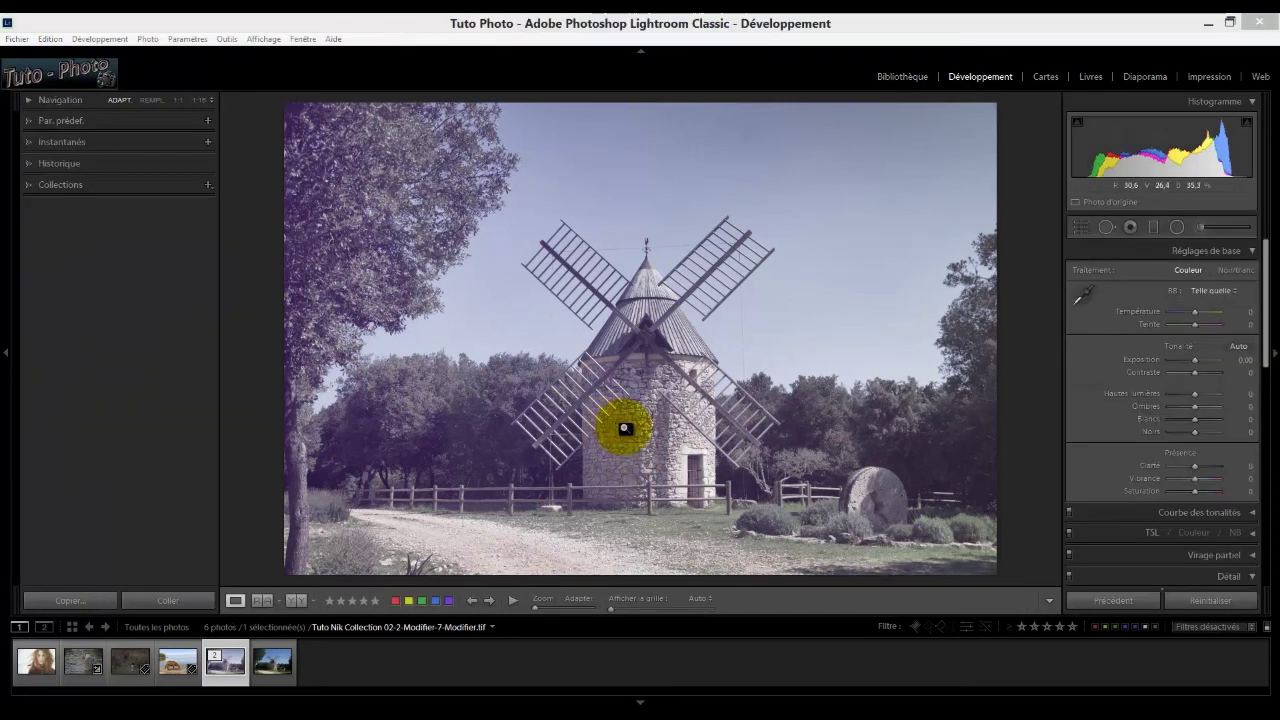